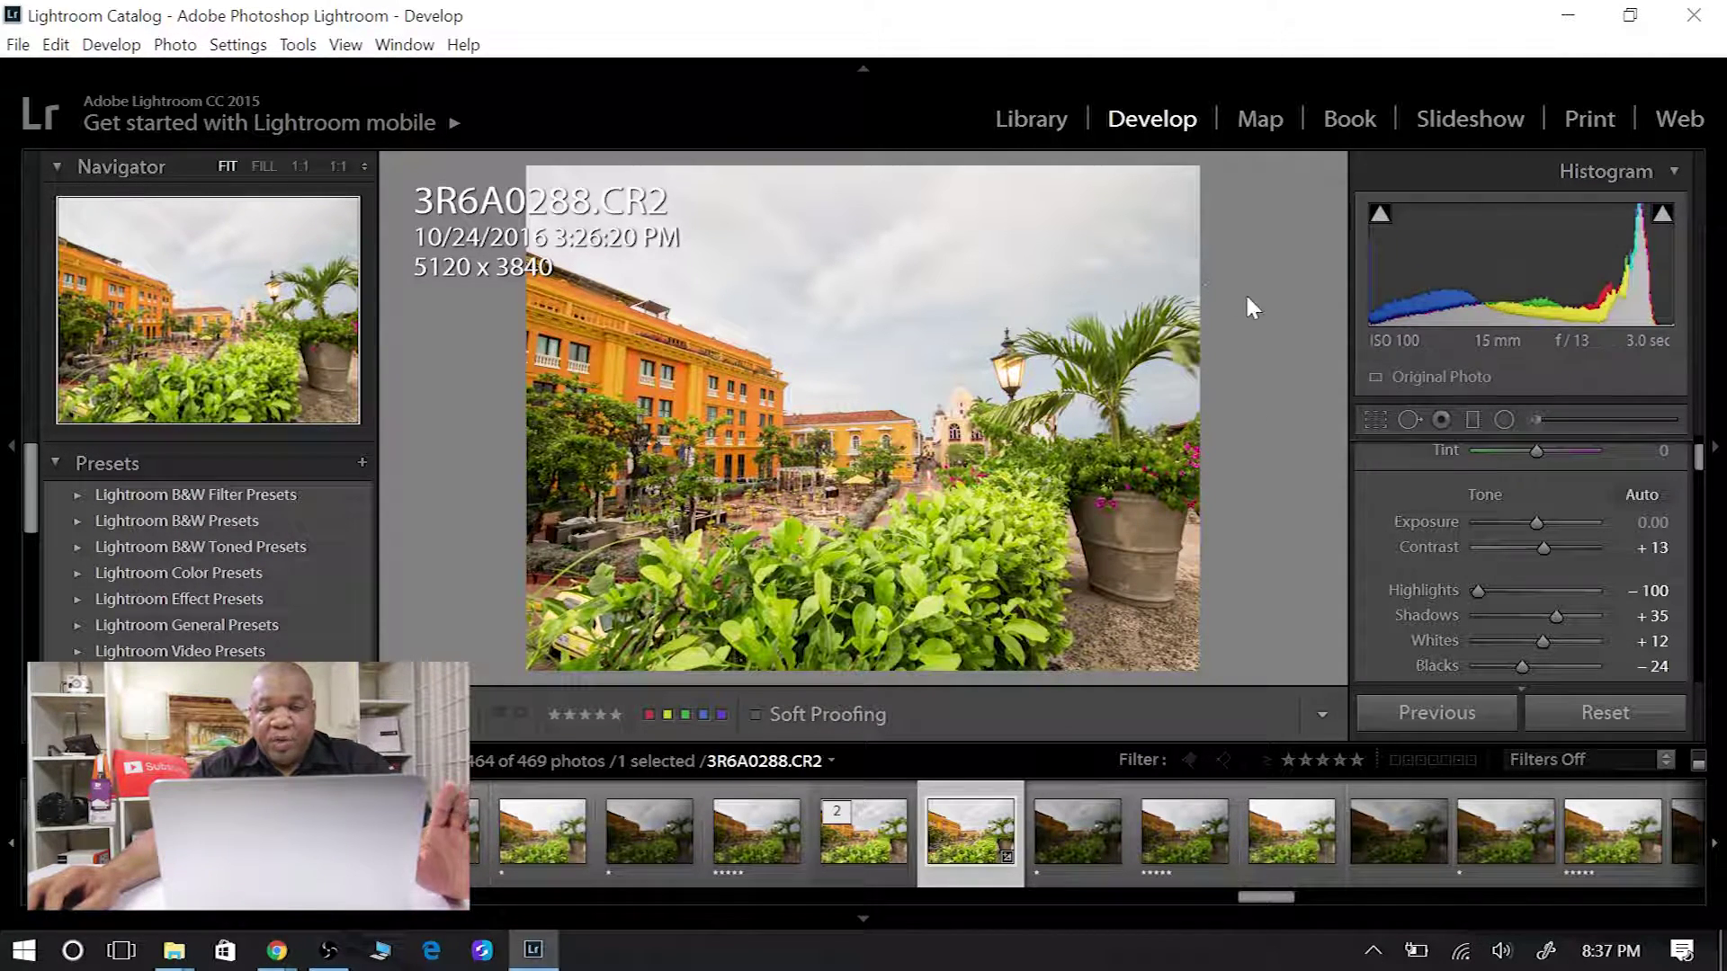
Send the plaza photo to Viveza 2 from the Photo > Edit In menu
left_click(175, 45)
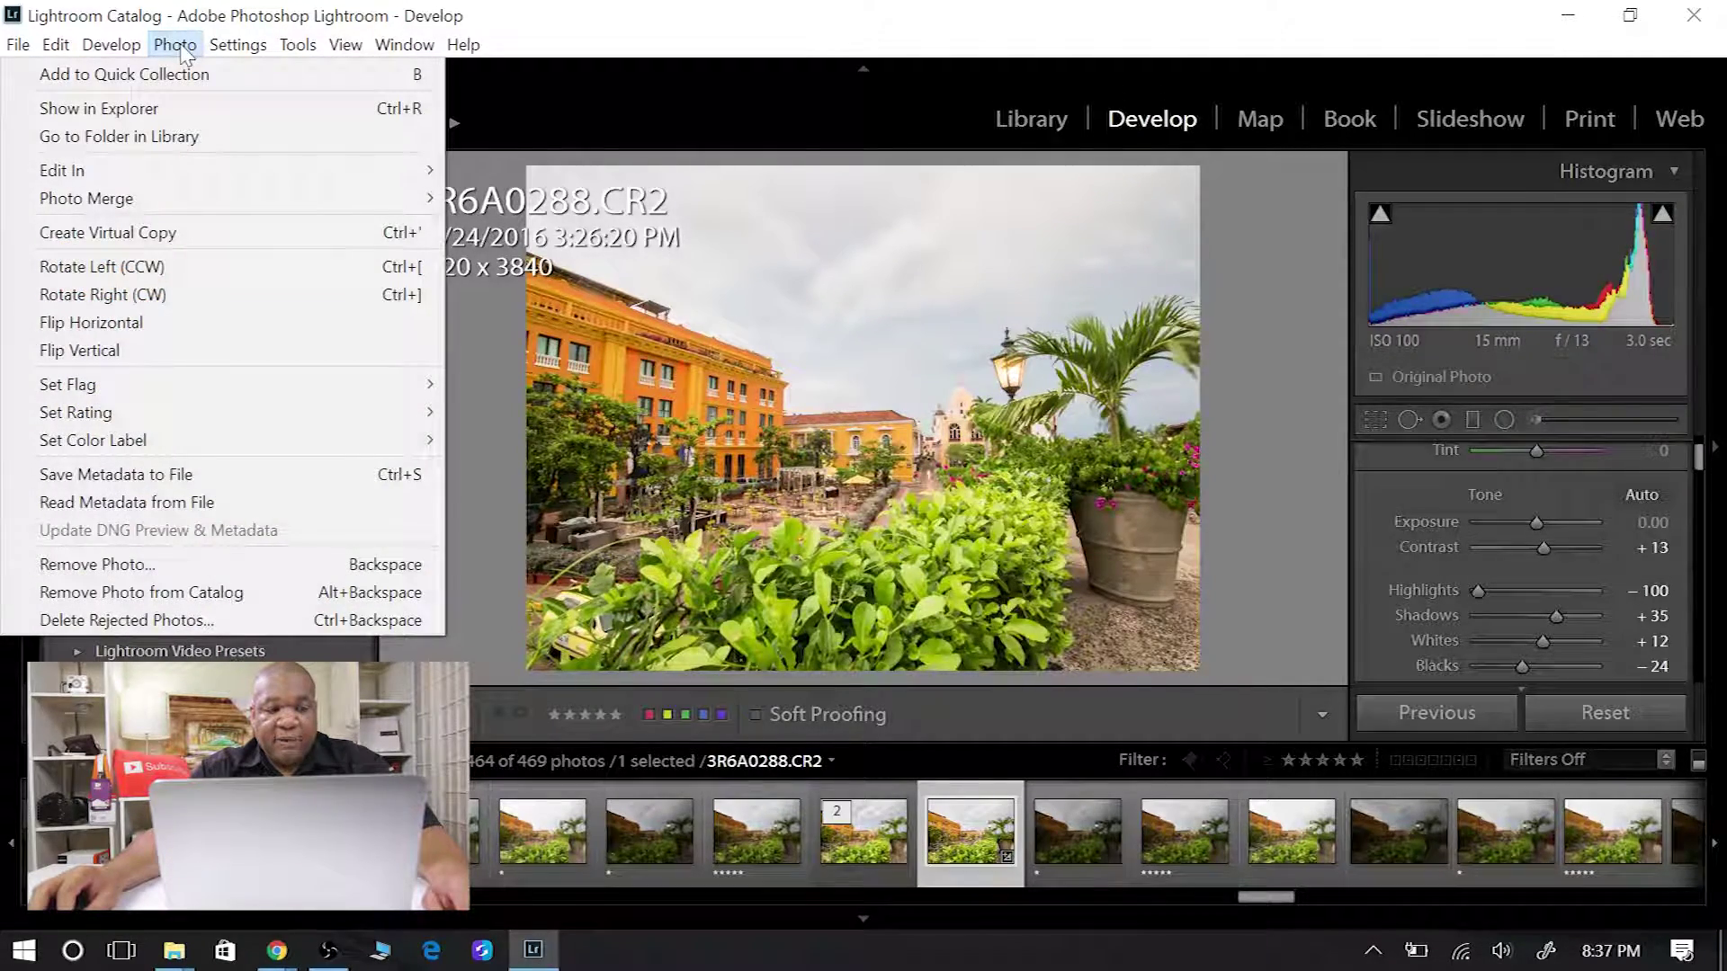
mouse_move(174, 171)
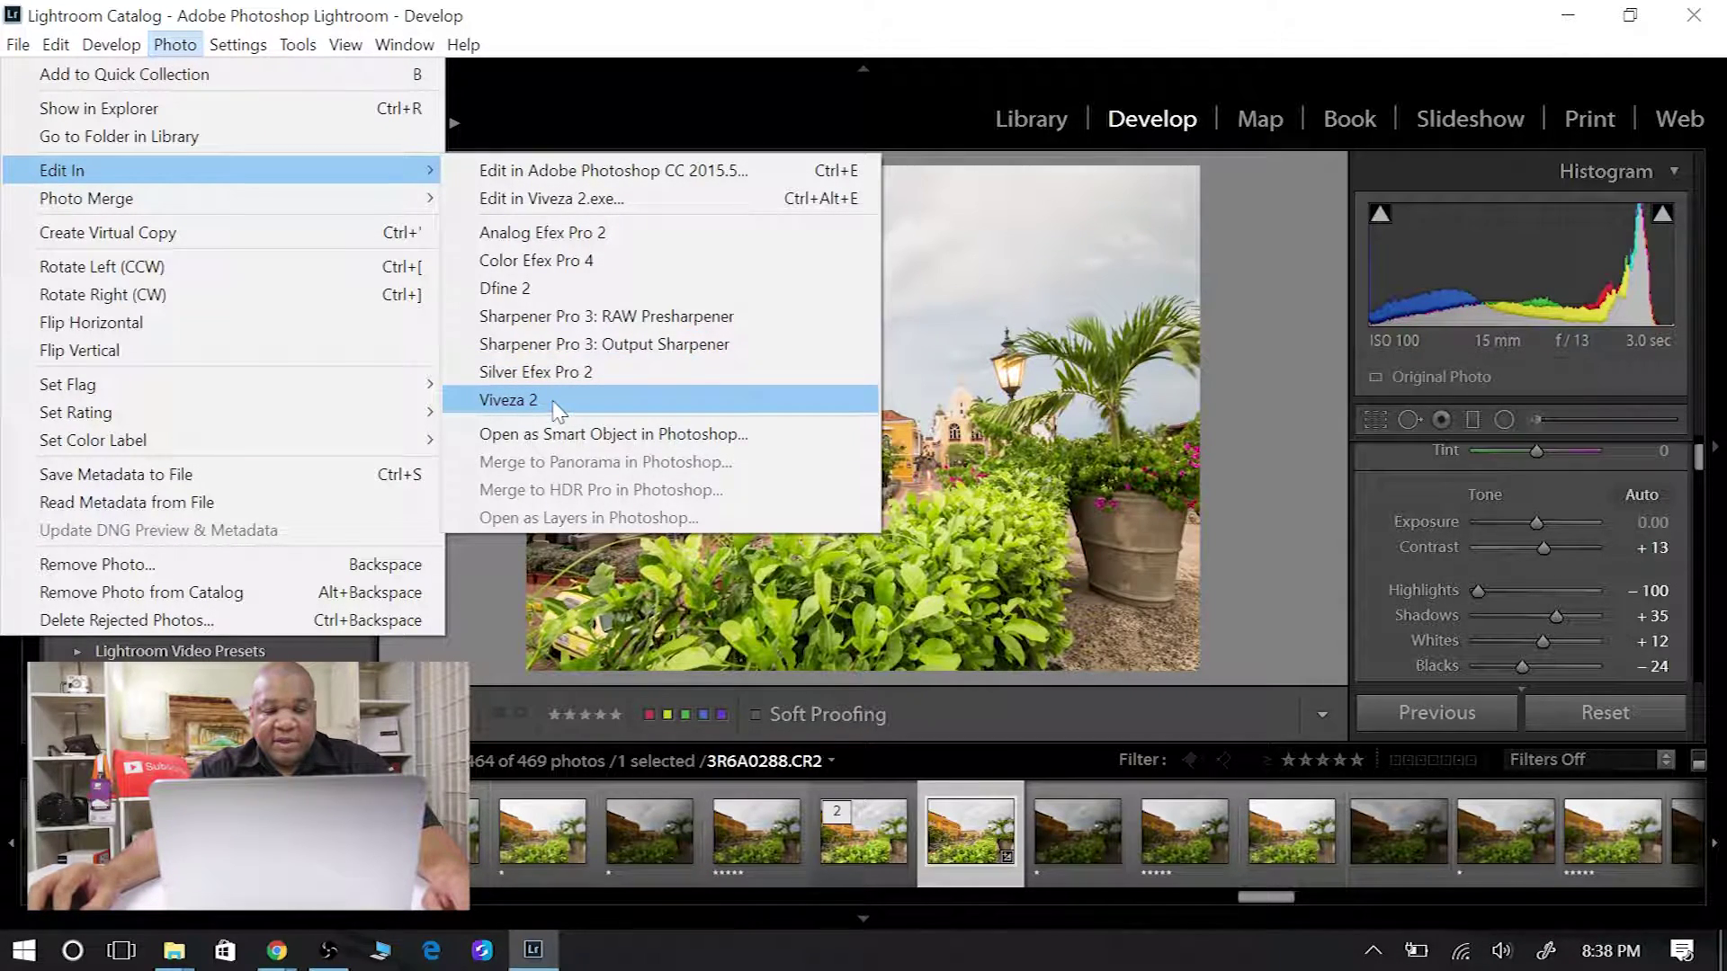
left_click(556, 406)
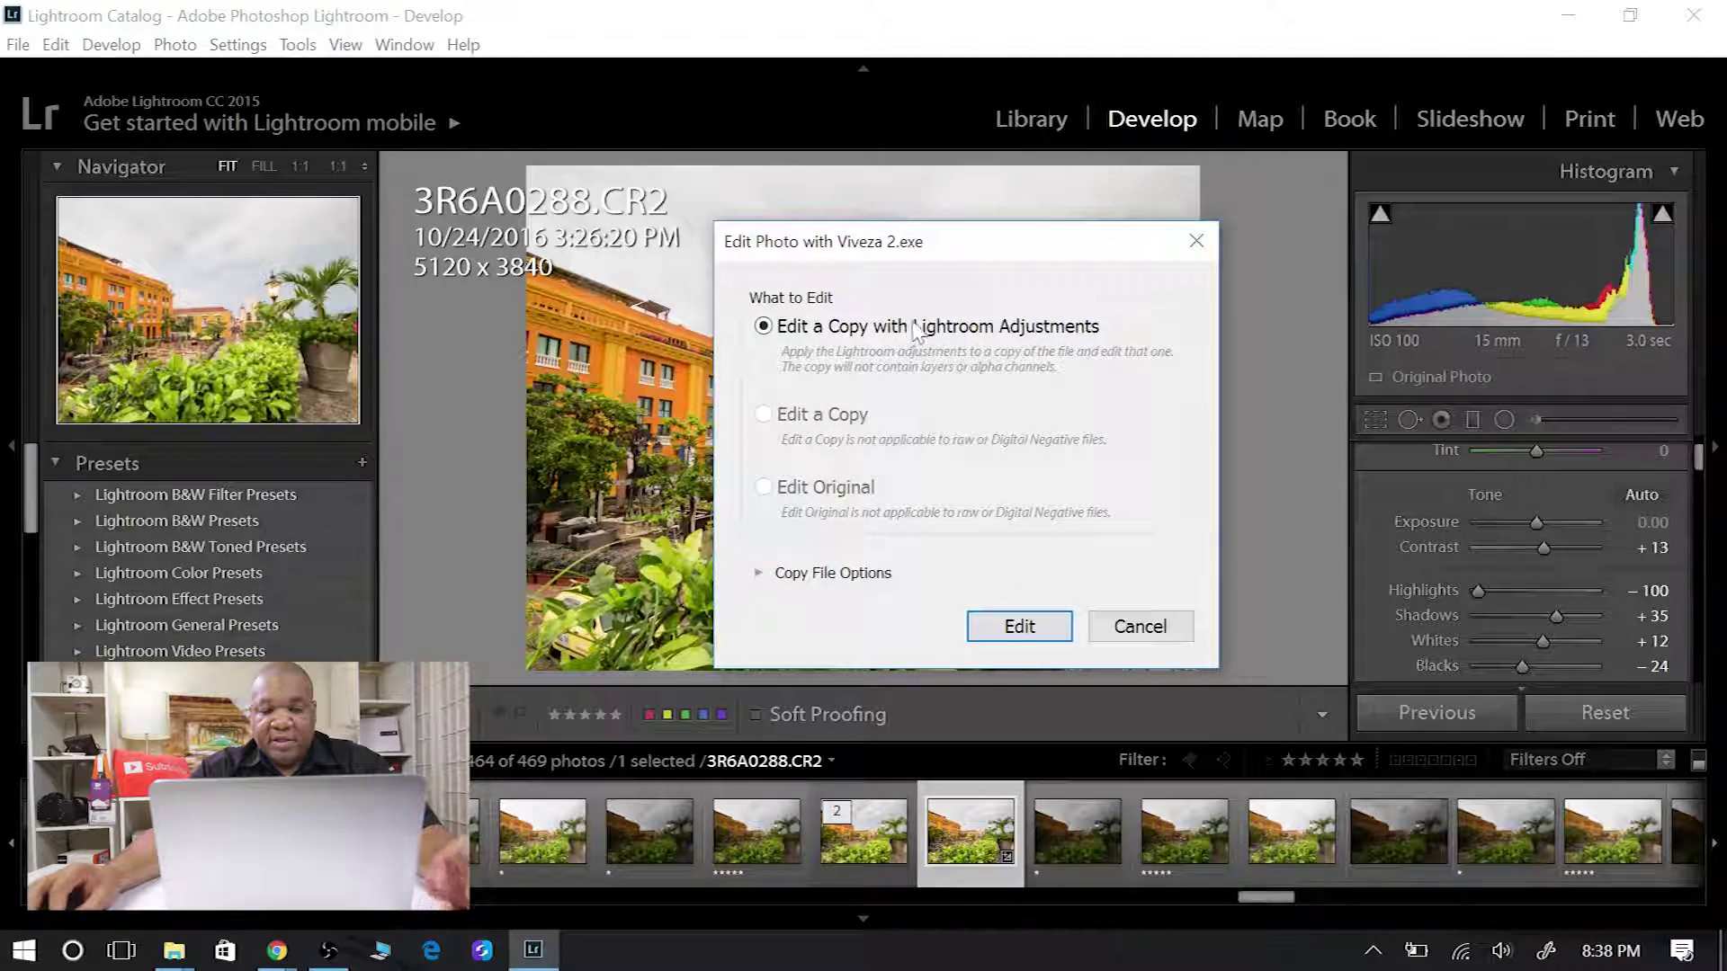
Confirm editing a copy with Lightroom adjustments so 3R6A0288-Edit-2.tif opens in Viveza 2
left_click(1016, 625)
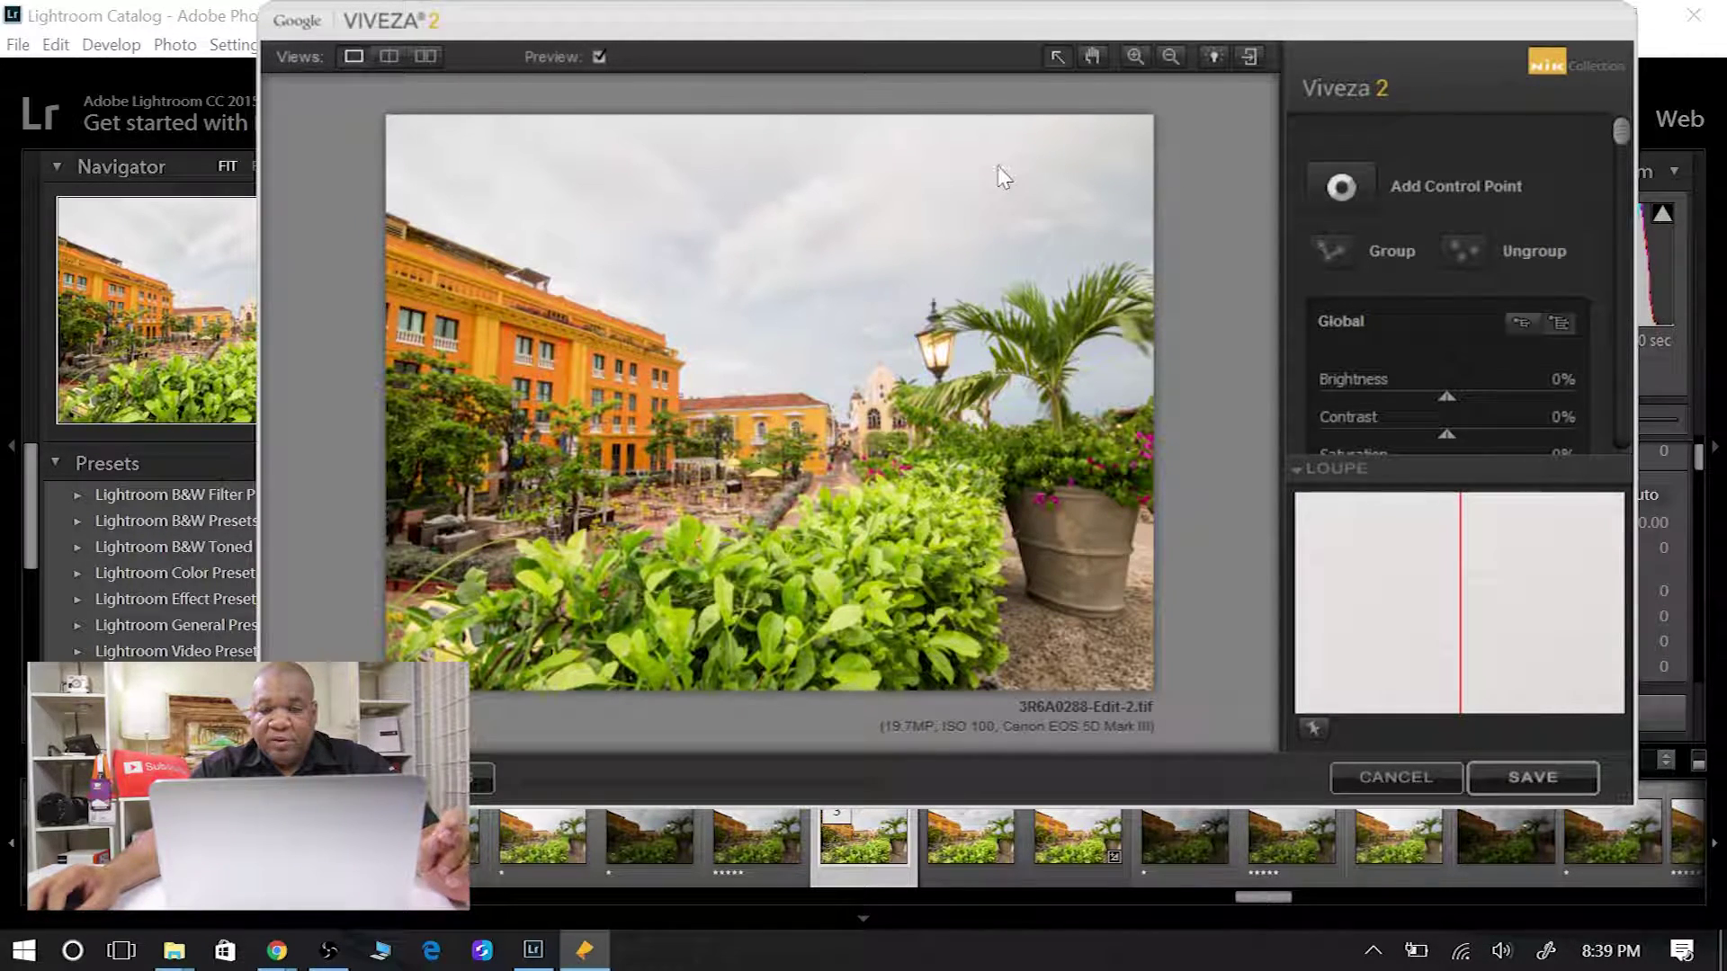
Place a control point in the upper-left sky with Saturation about 22% and Structure about 42%
left_click(1339, 188)
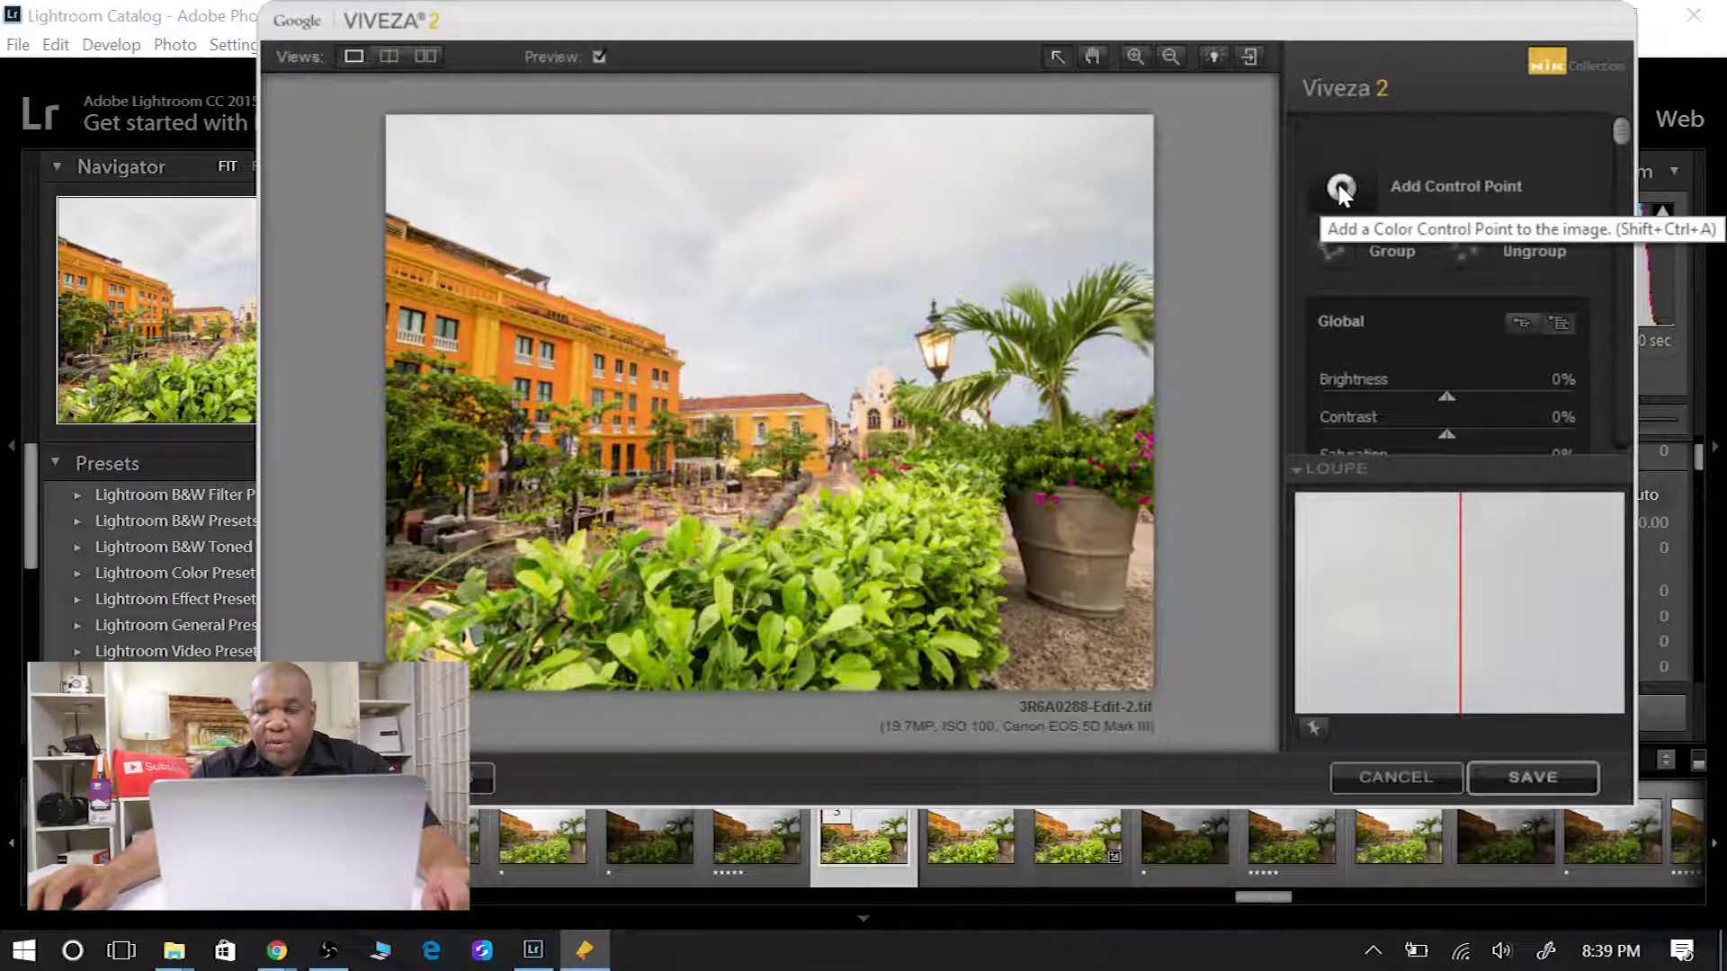
left_click(569, 186)
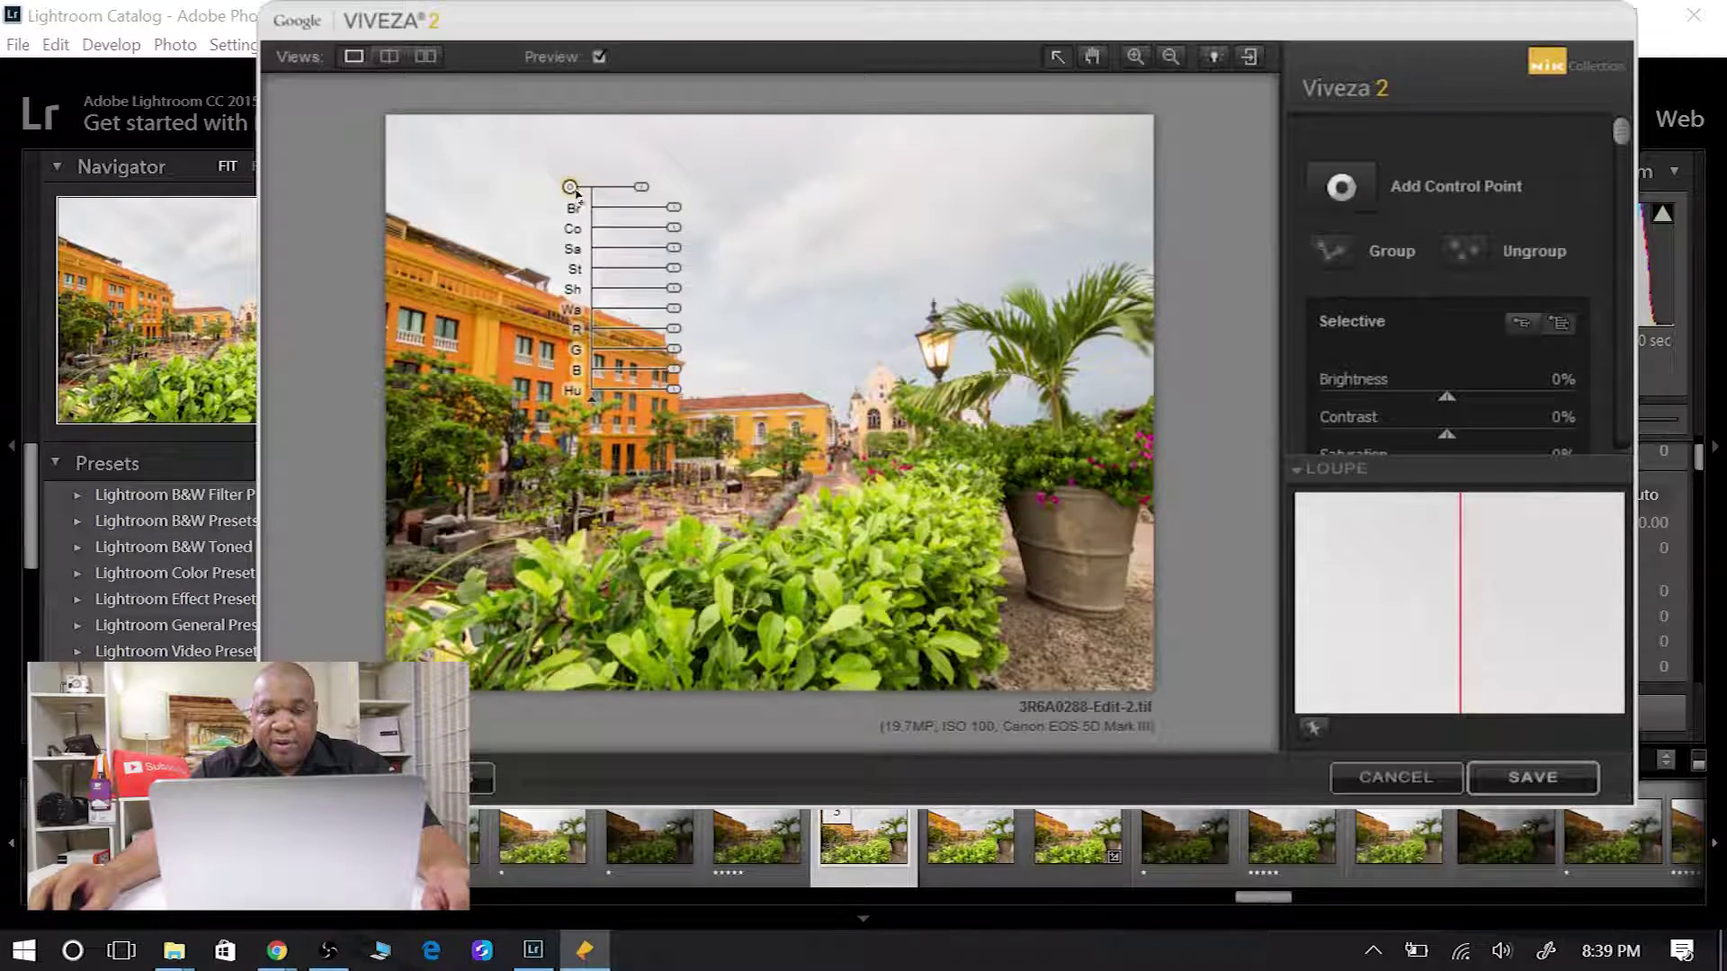
left_click(675, 249)
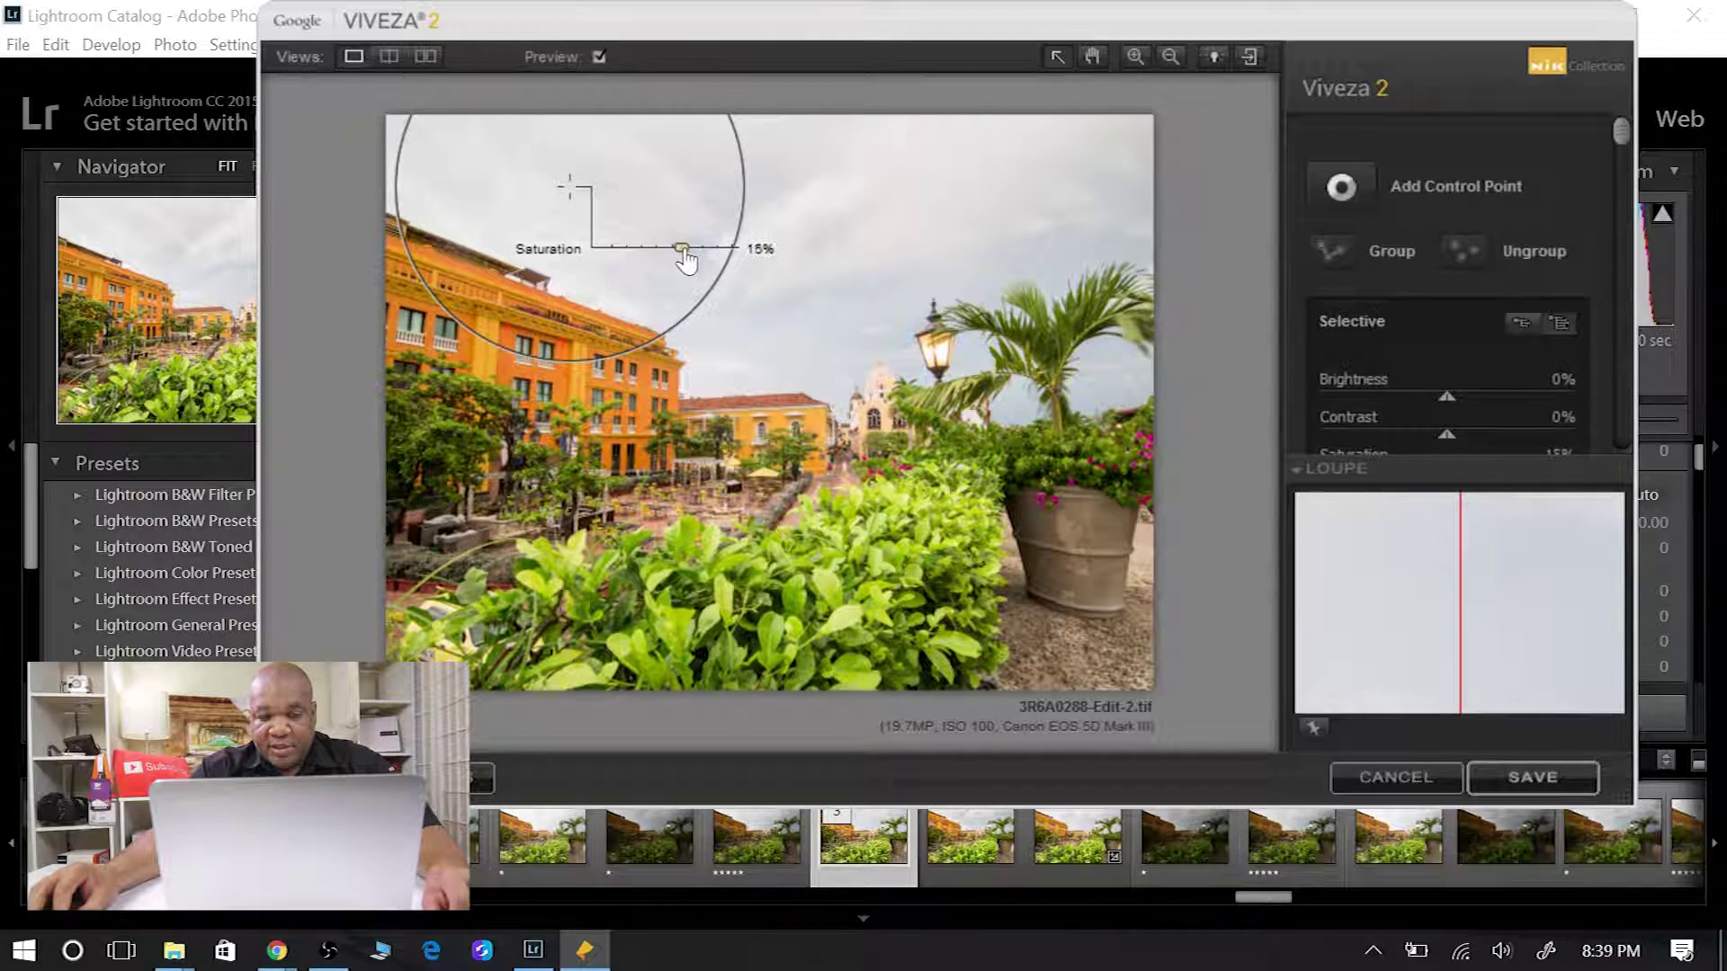
left_click_drag(686, 260, 689, 250)
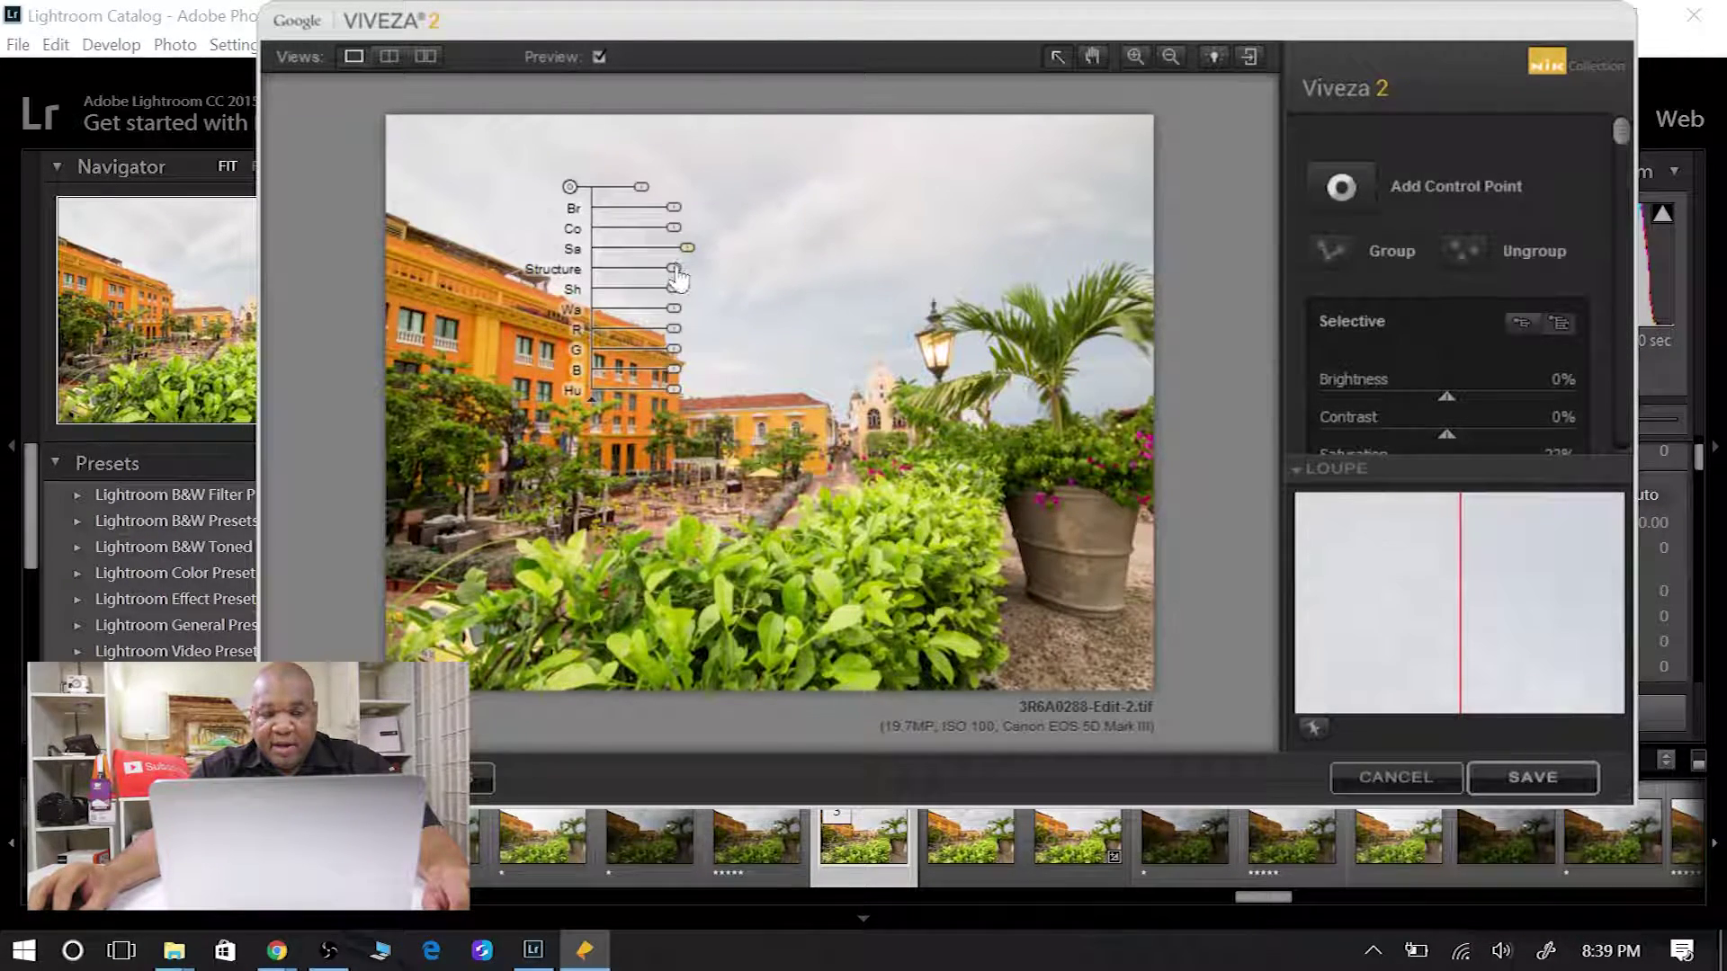
left_click(675, 269)
left_click_drag(692, 282, 698, 279)
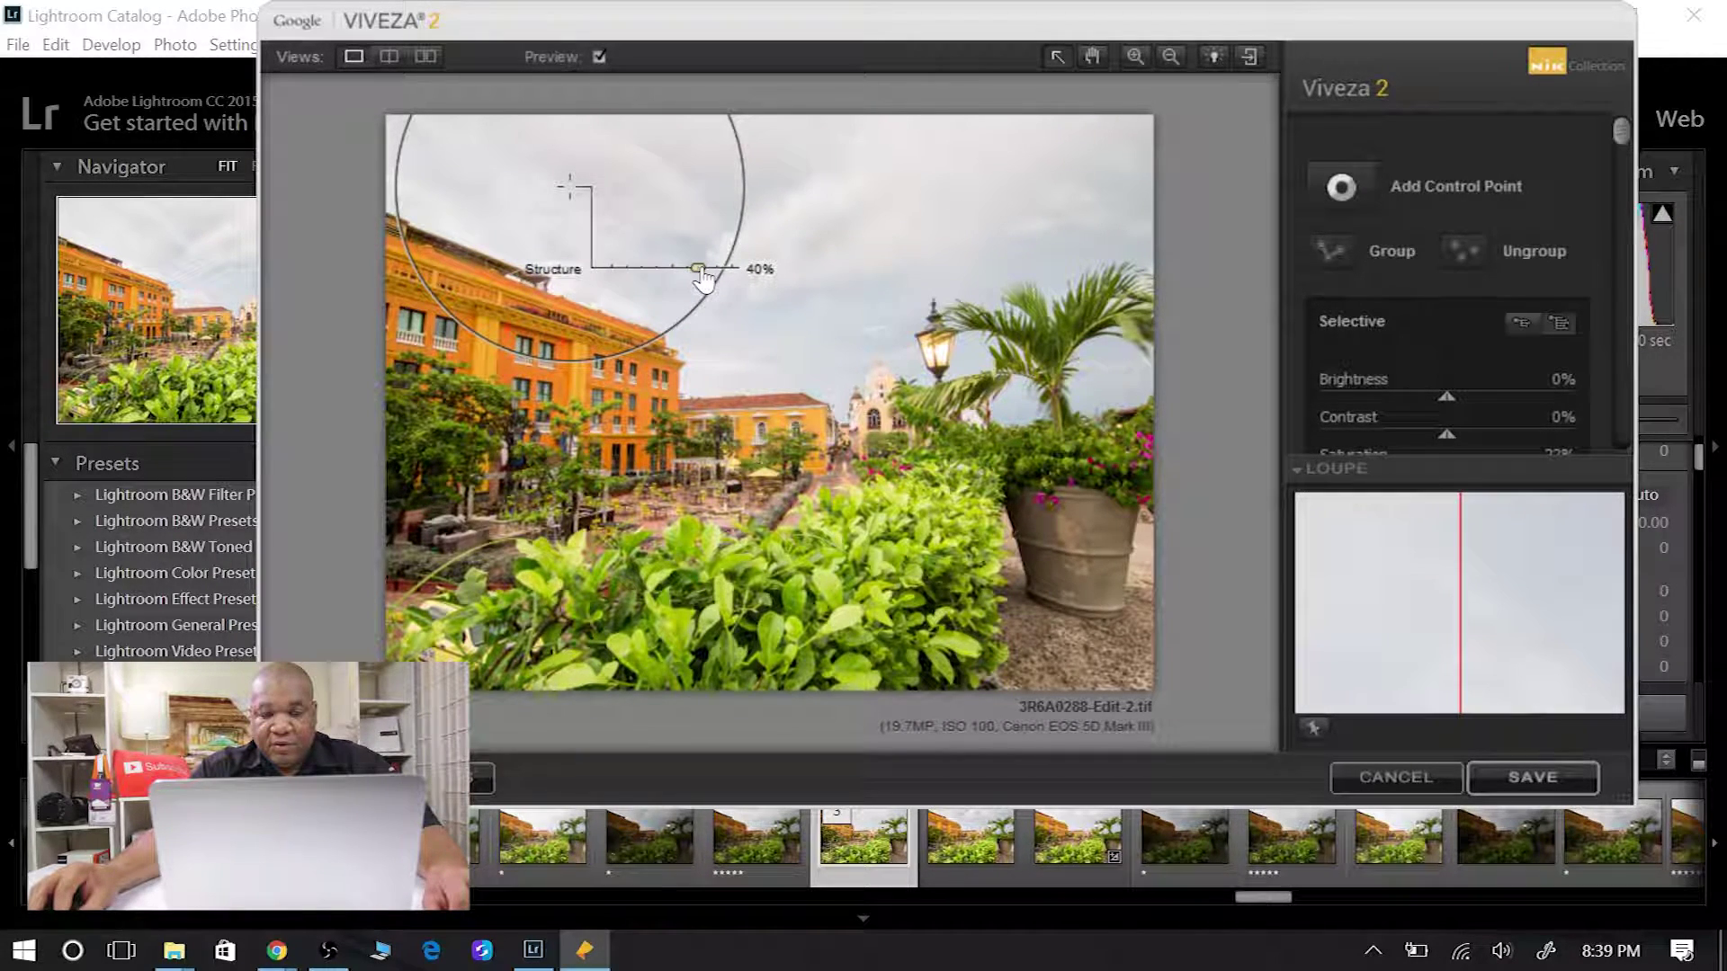
left_click_drag(702, 279, 700, 277)
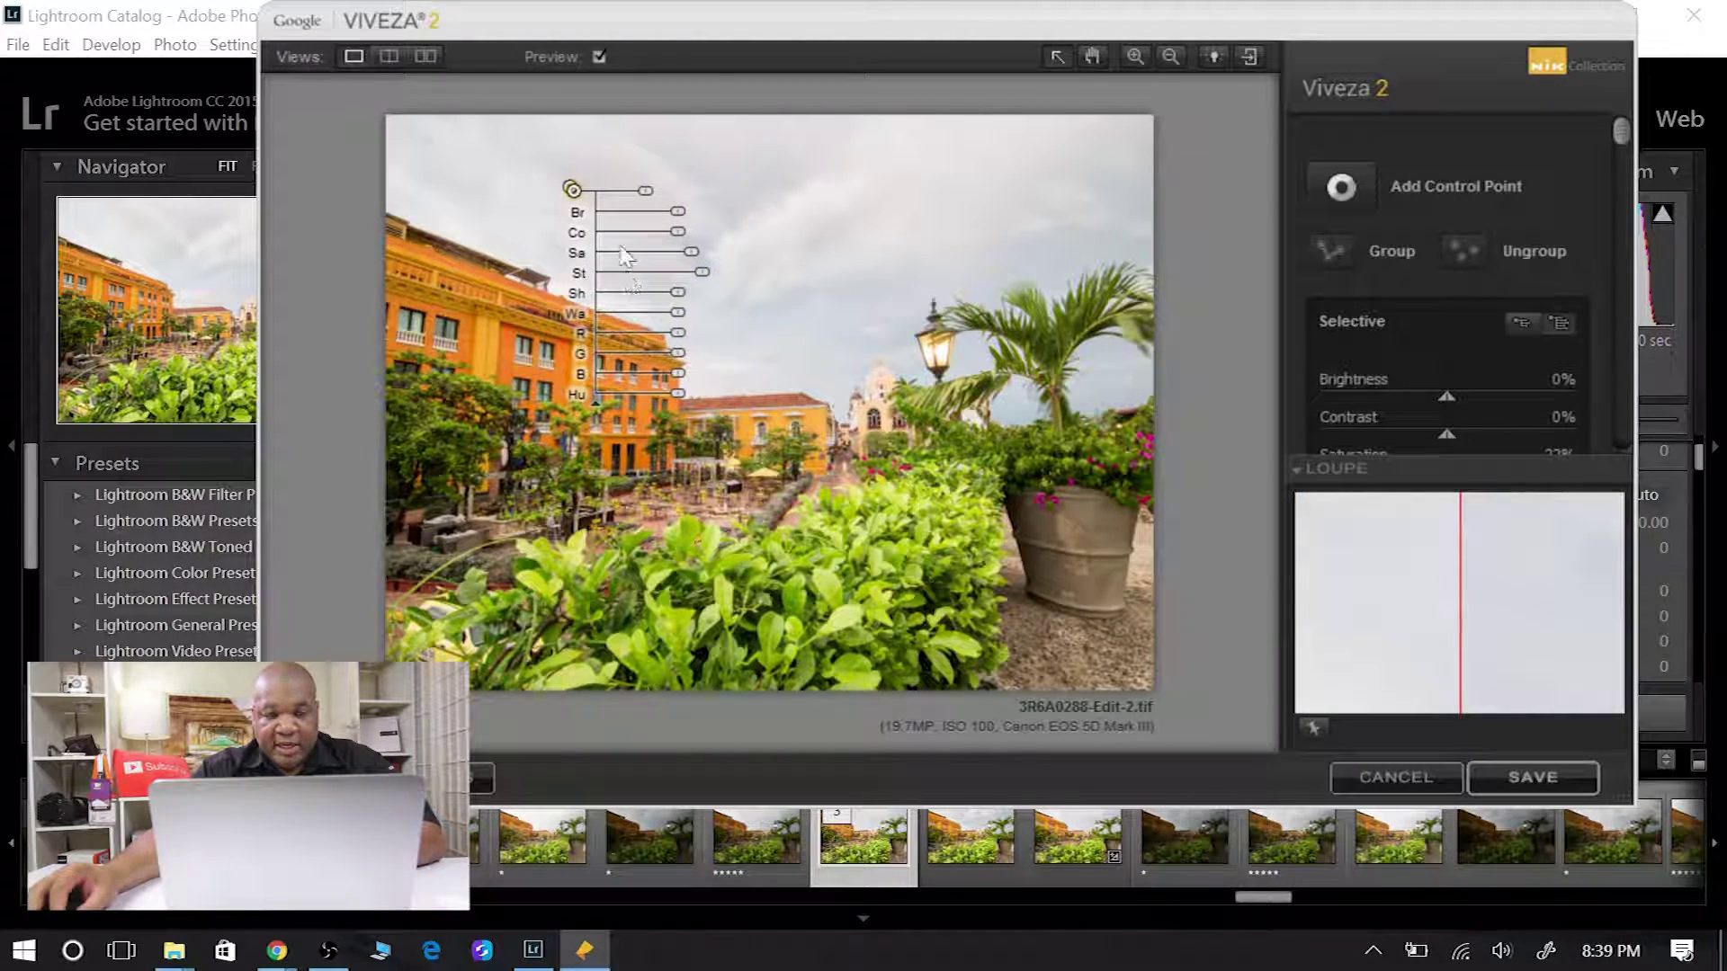
left_click_drag(569, 186, 610, 226)
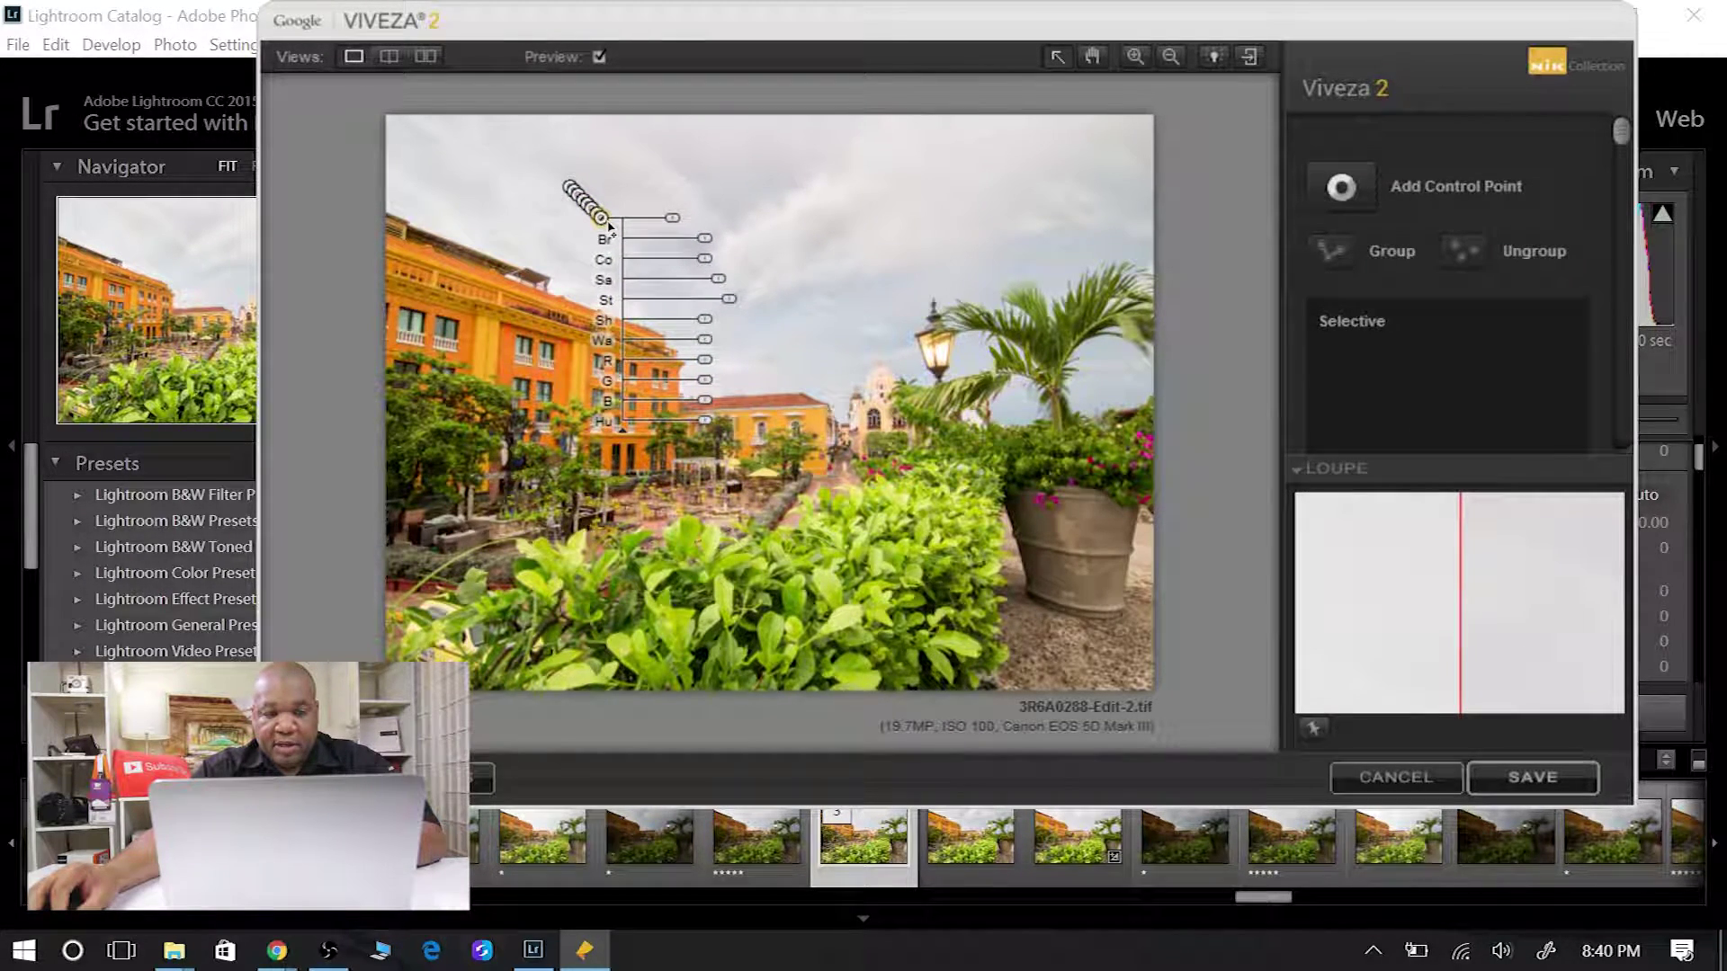
Move the first sky point right and add duplicates in the upper-right sky, central sky and above the palm
left_click_drag(610, 227, 1007, 184)
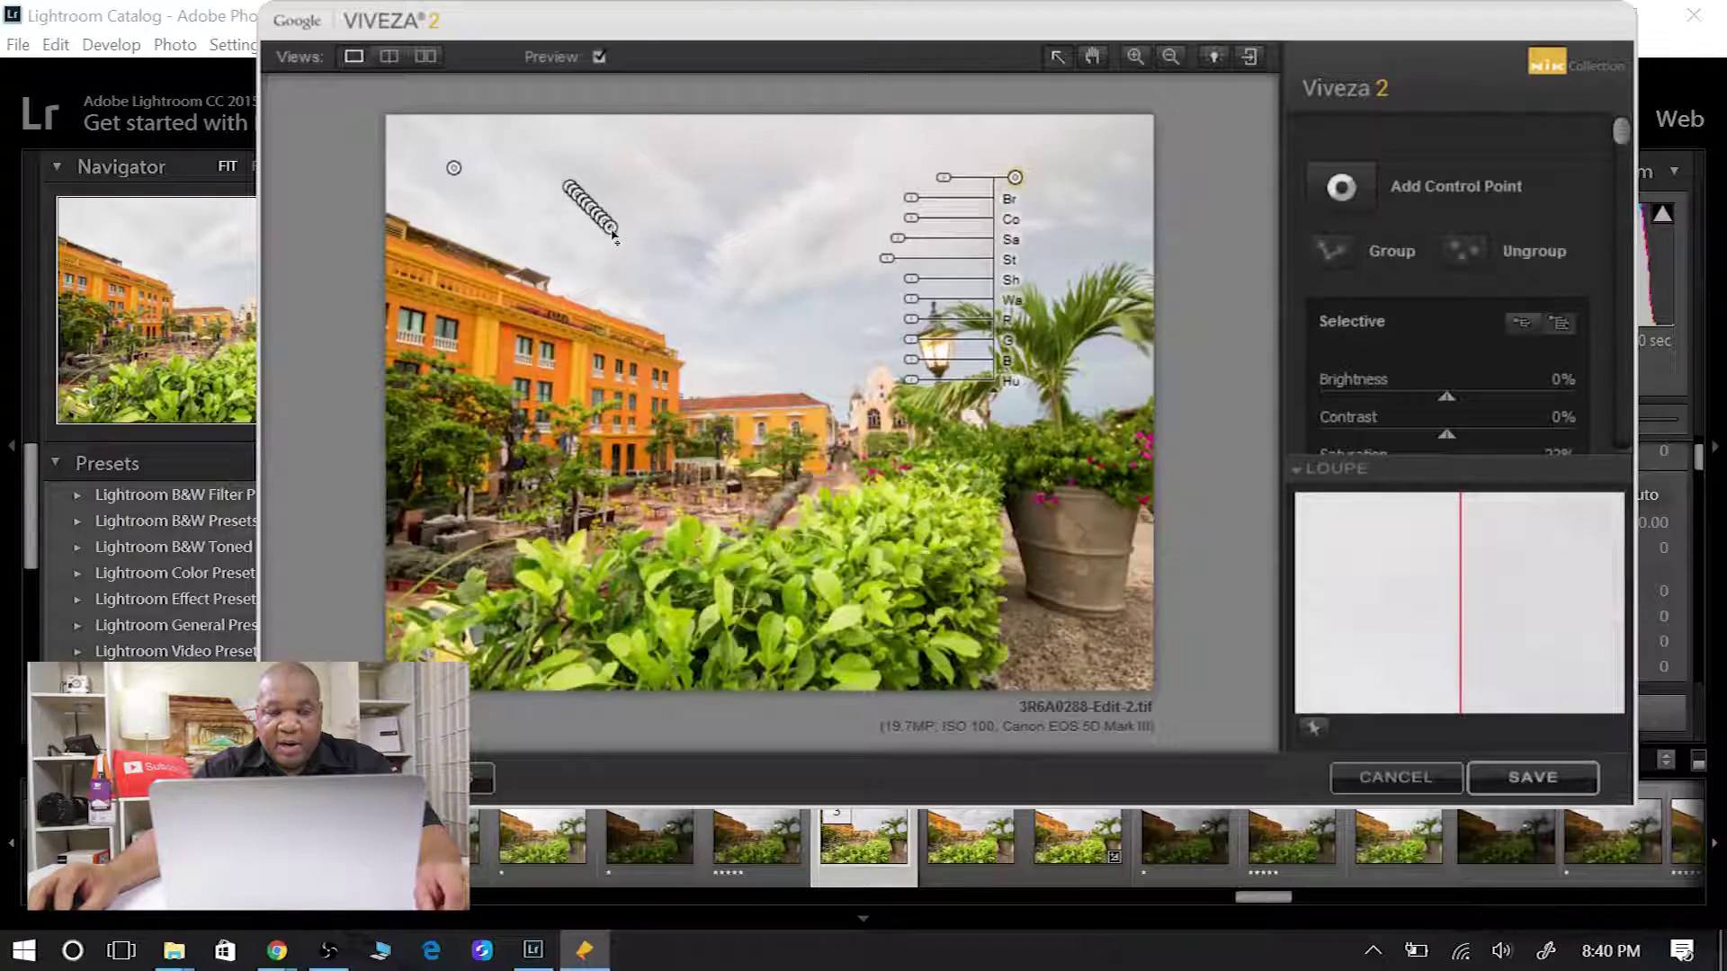
left_click(675, 174)
left_click_drag(674, 174, 1083, 246)
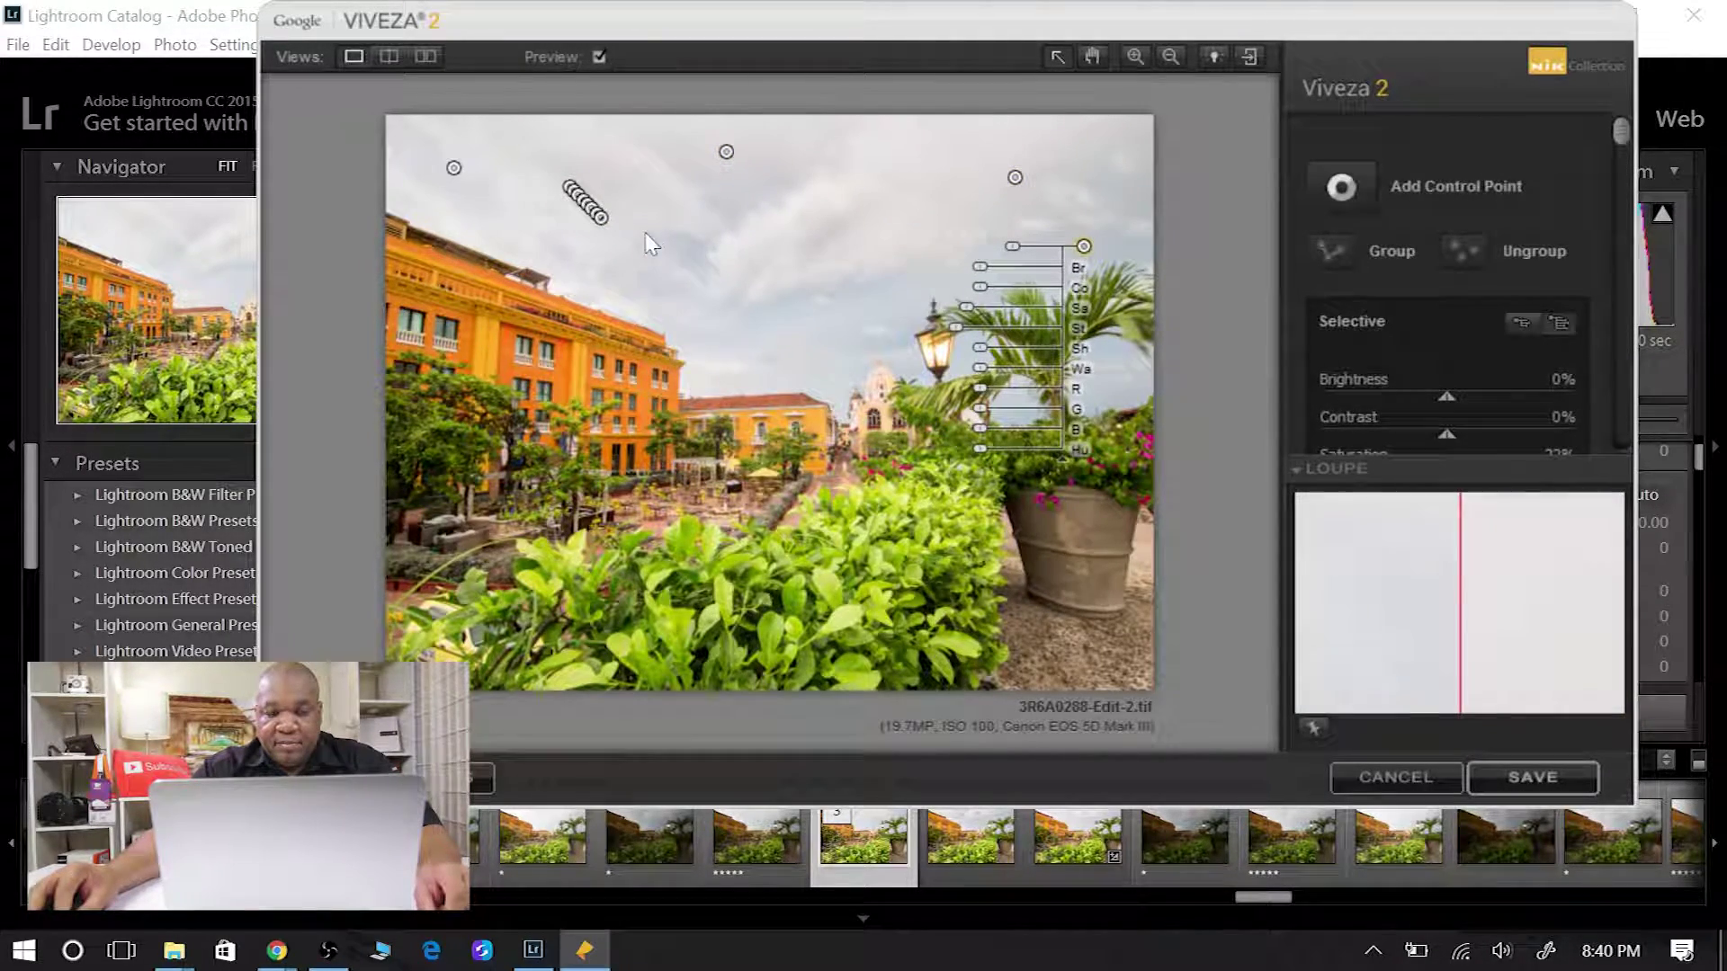
left_click(698, 246)
left_click_drag(698, 247, 800, 323)
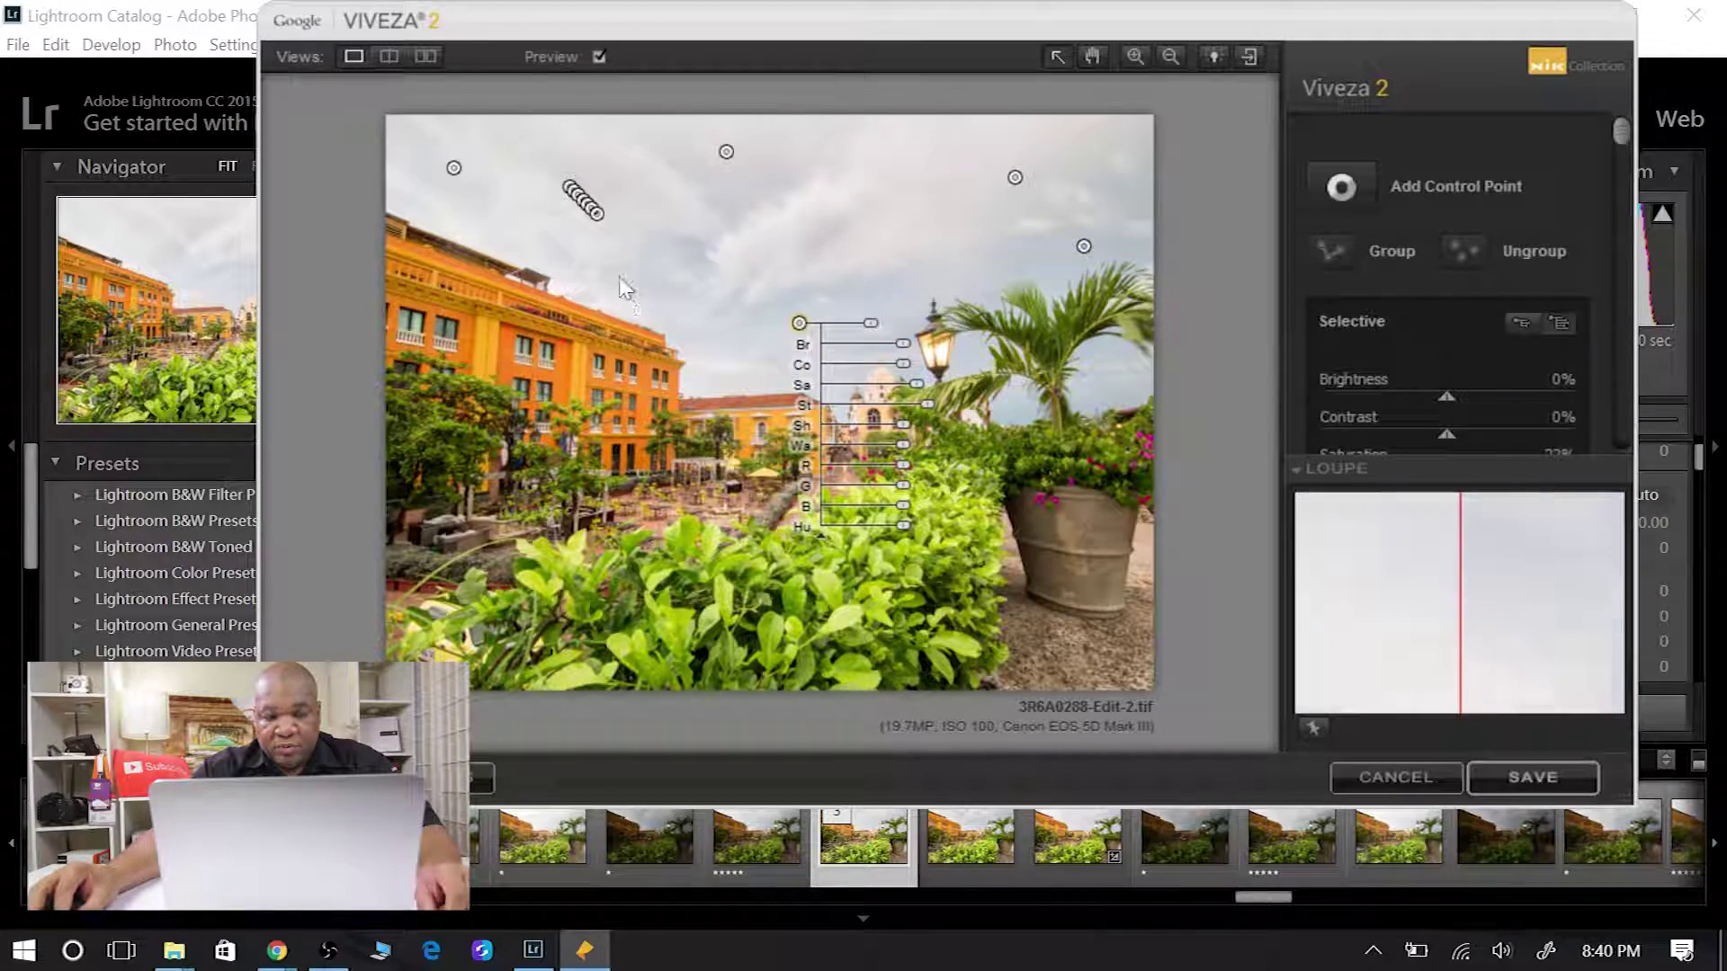
left_click(1116, 360)
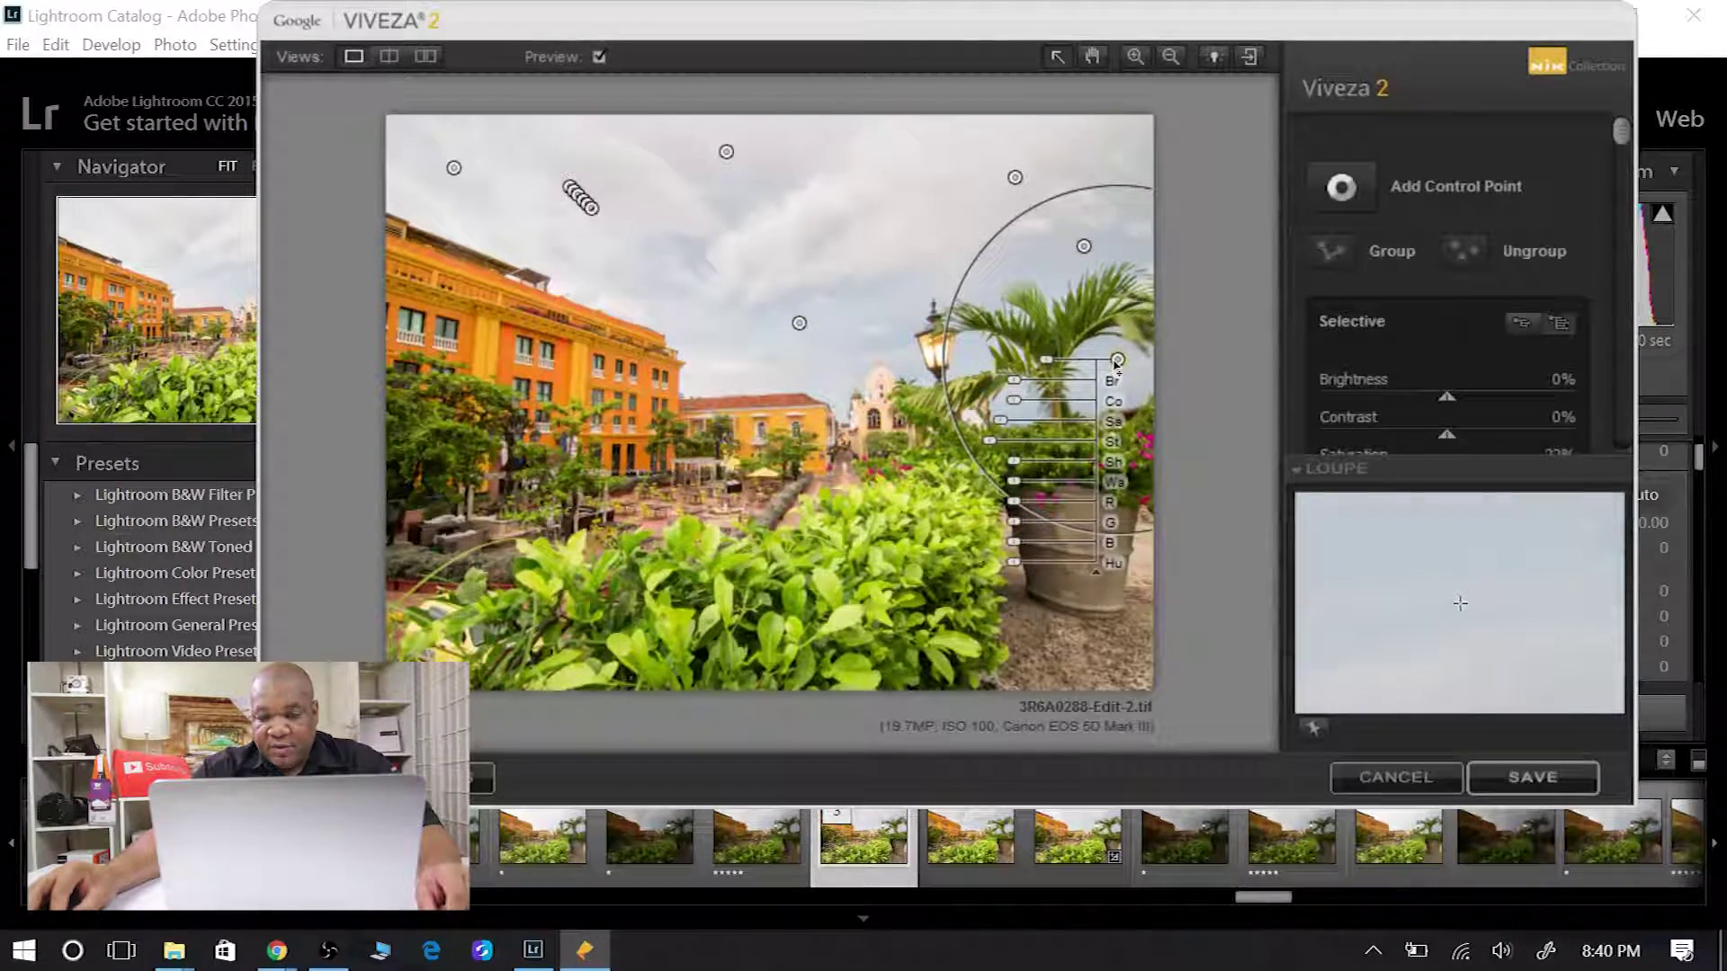
Add and copy-paste more cloud control points, spread them across the sky, and raise one point's structure
left_click(580, 220)
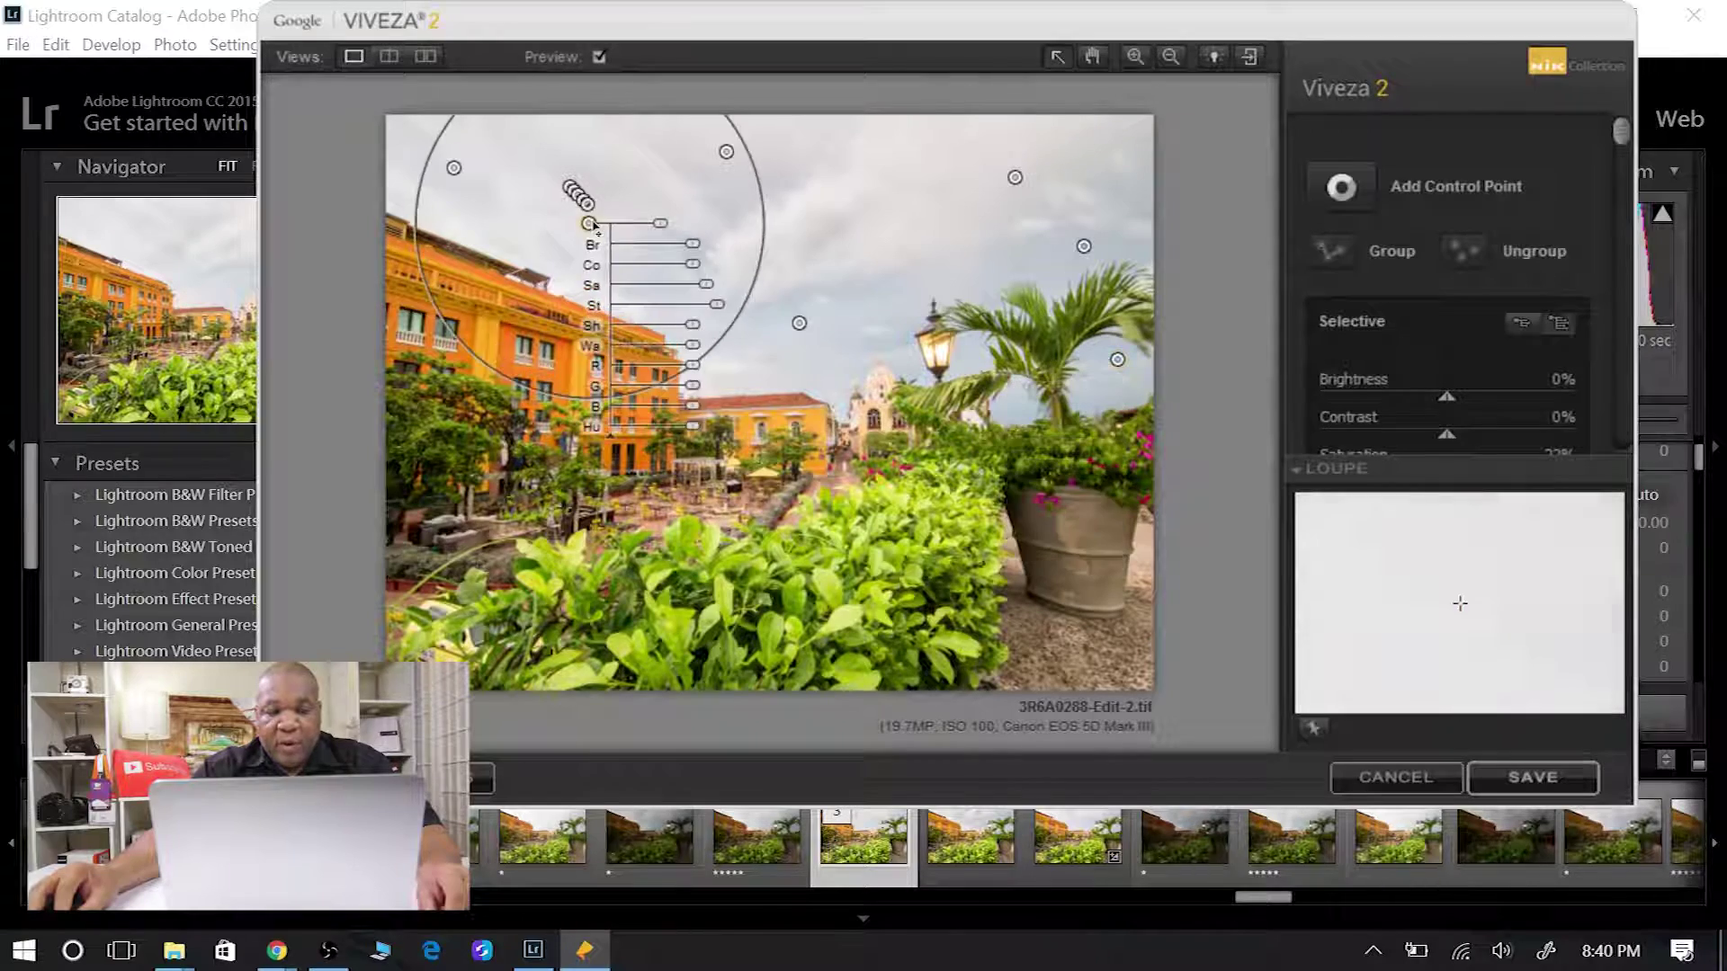
left_click_drag(580, 221, 688, 247)
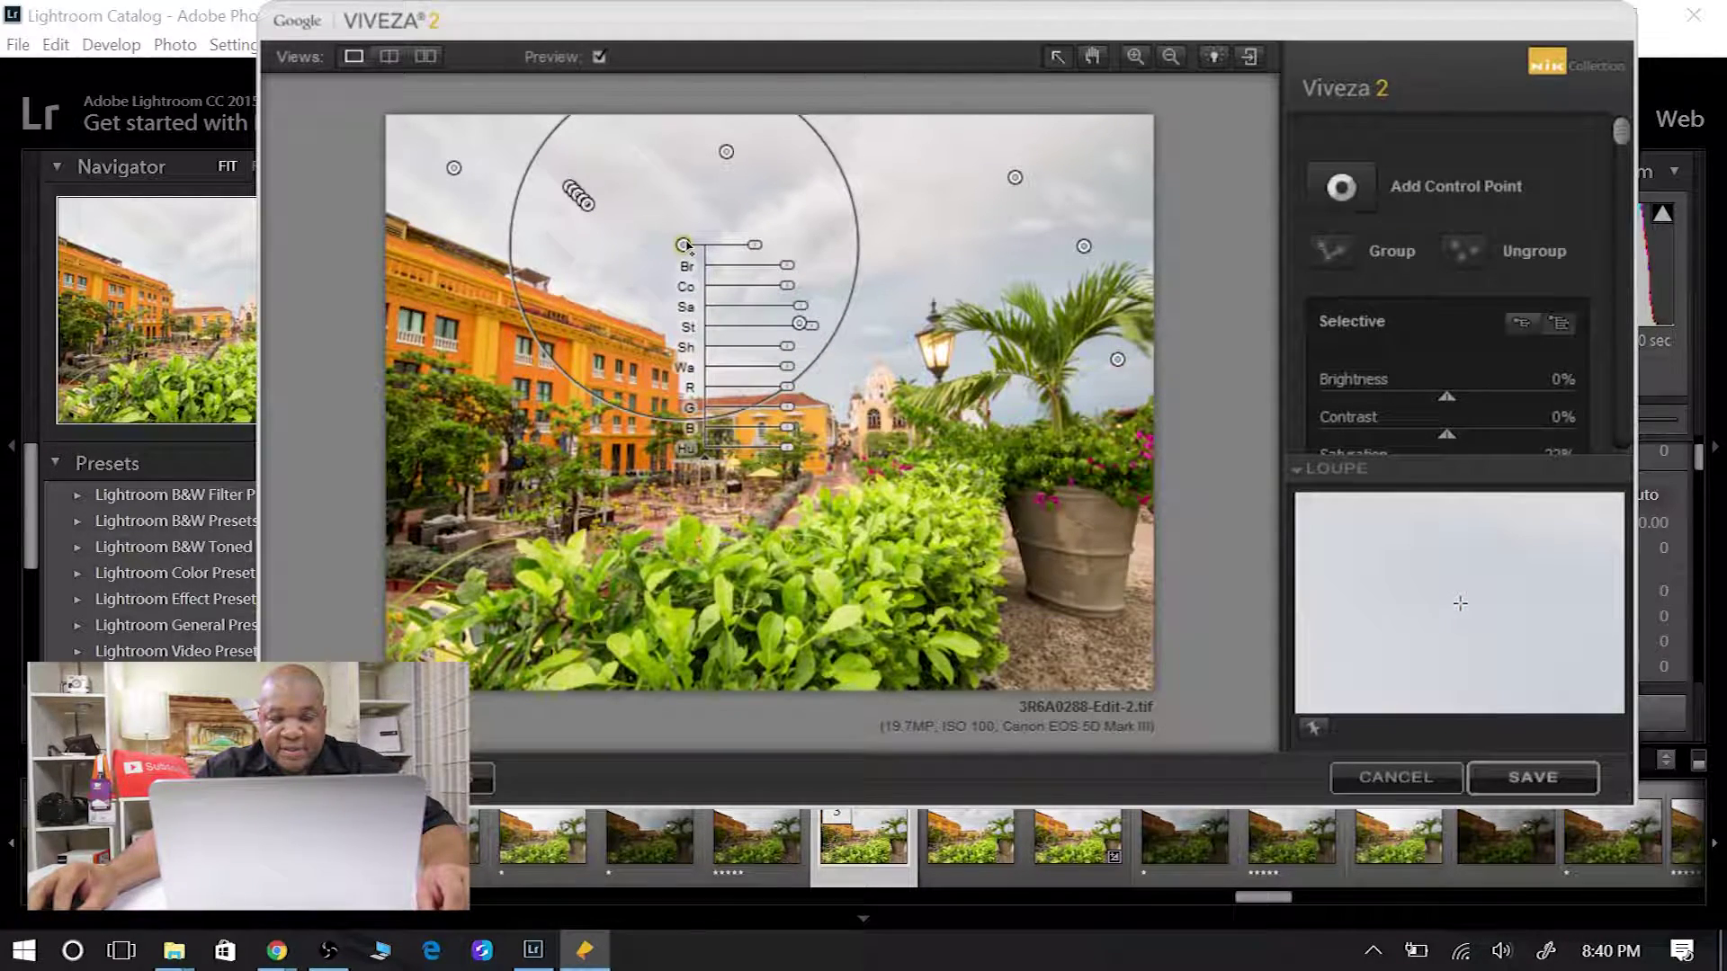
left_click_drag(685, 245, 628, 294)
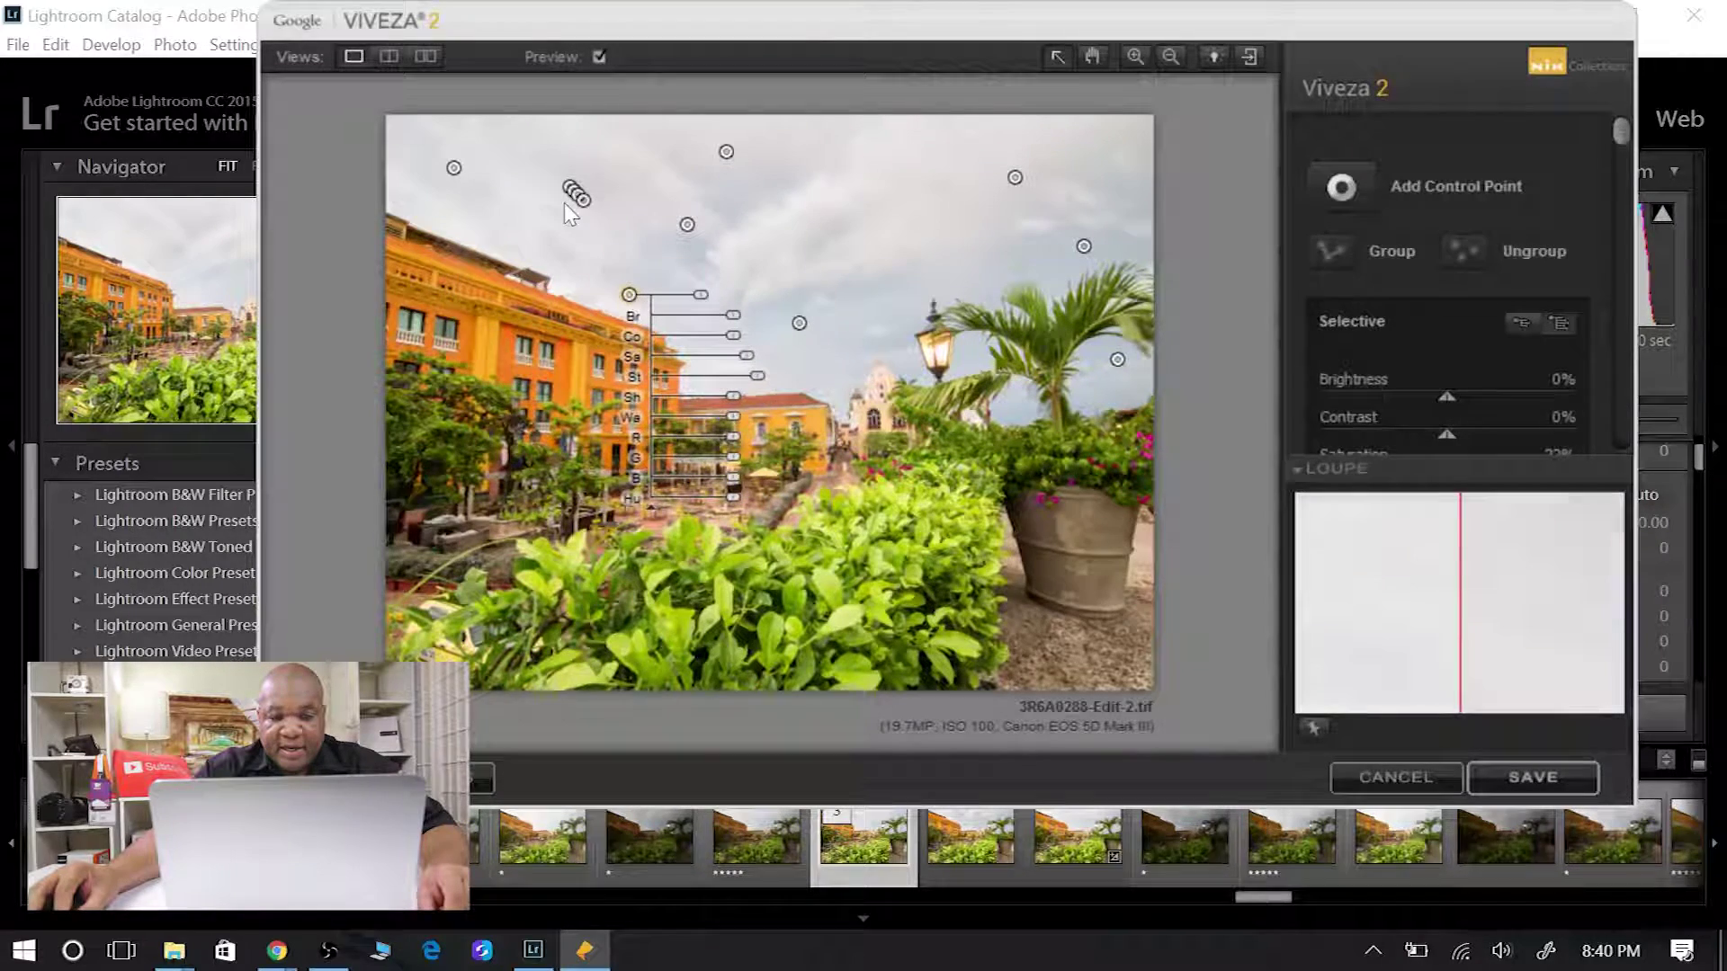
key("ctrl+c")
key("ctrl+v")
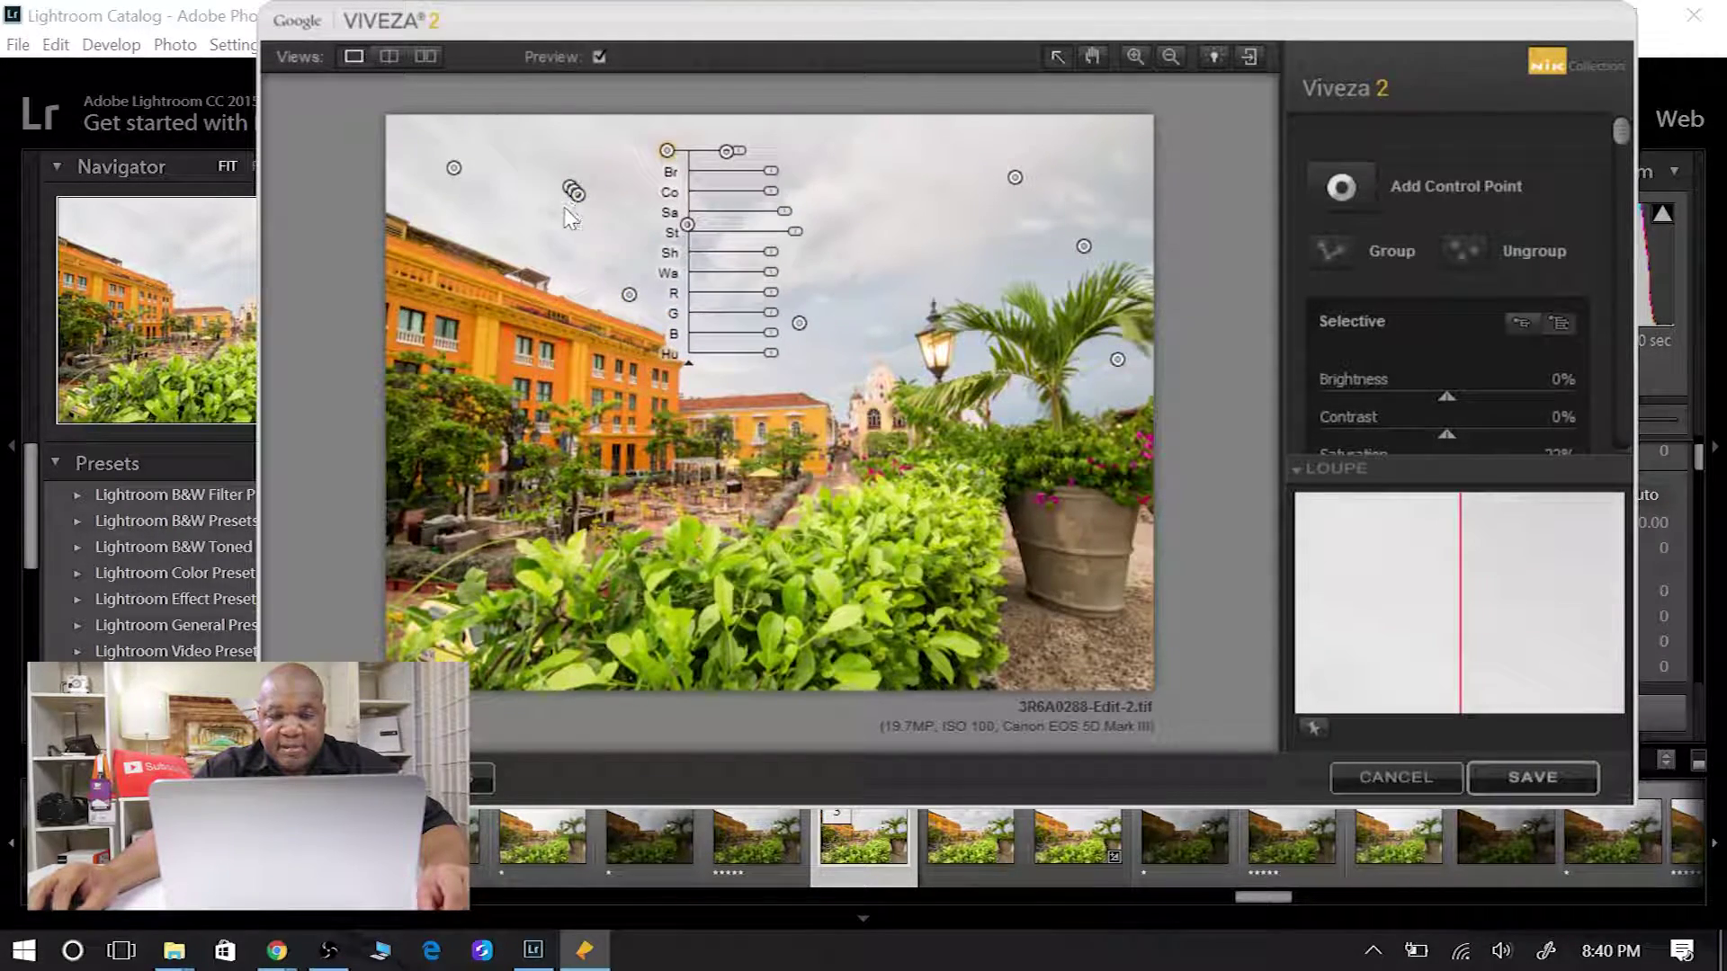
left_click_drag(570, 218, 863, 237)
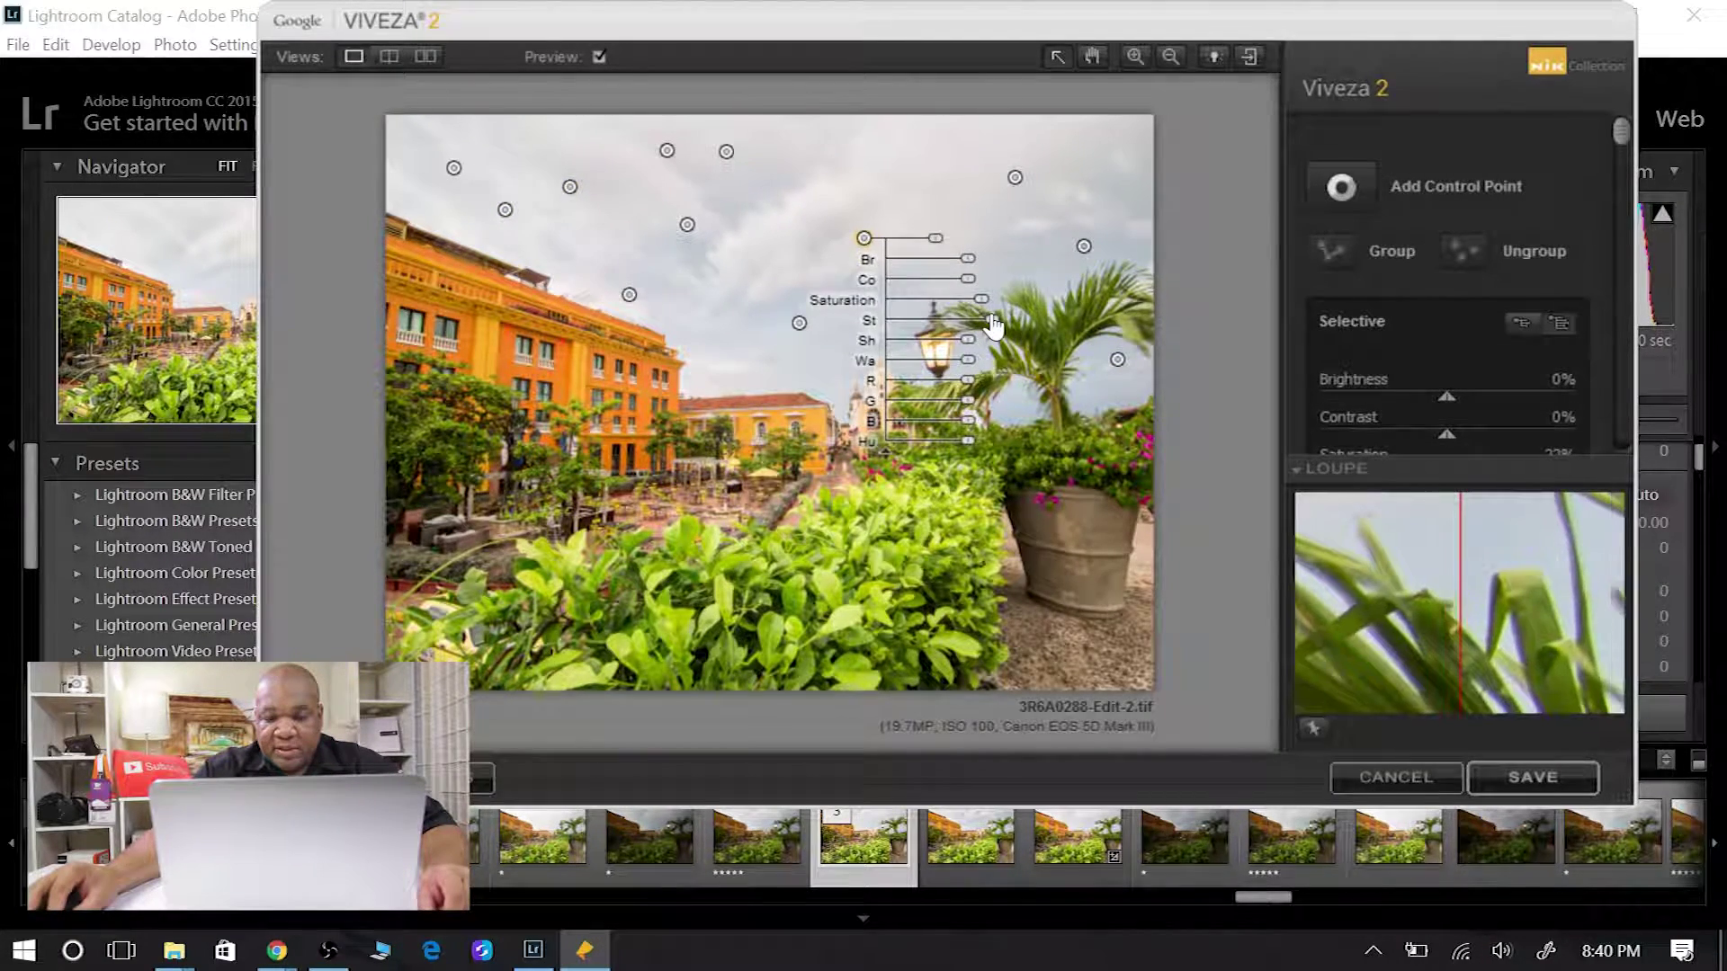
left_click_drag(992, 319, 1019, 326)
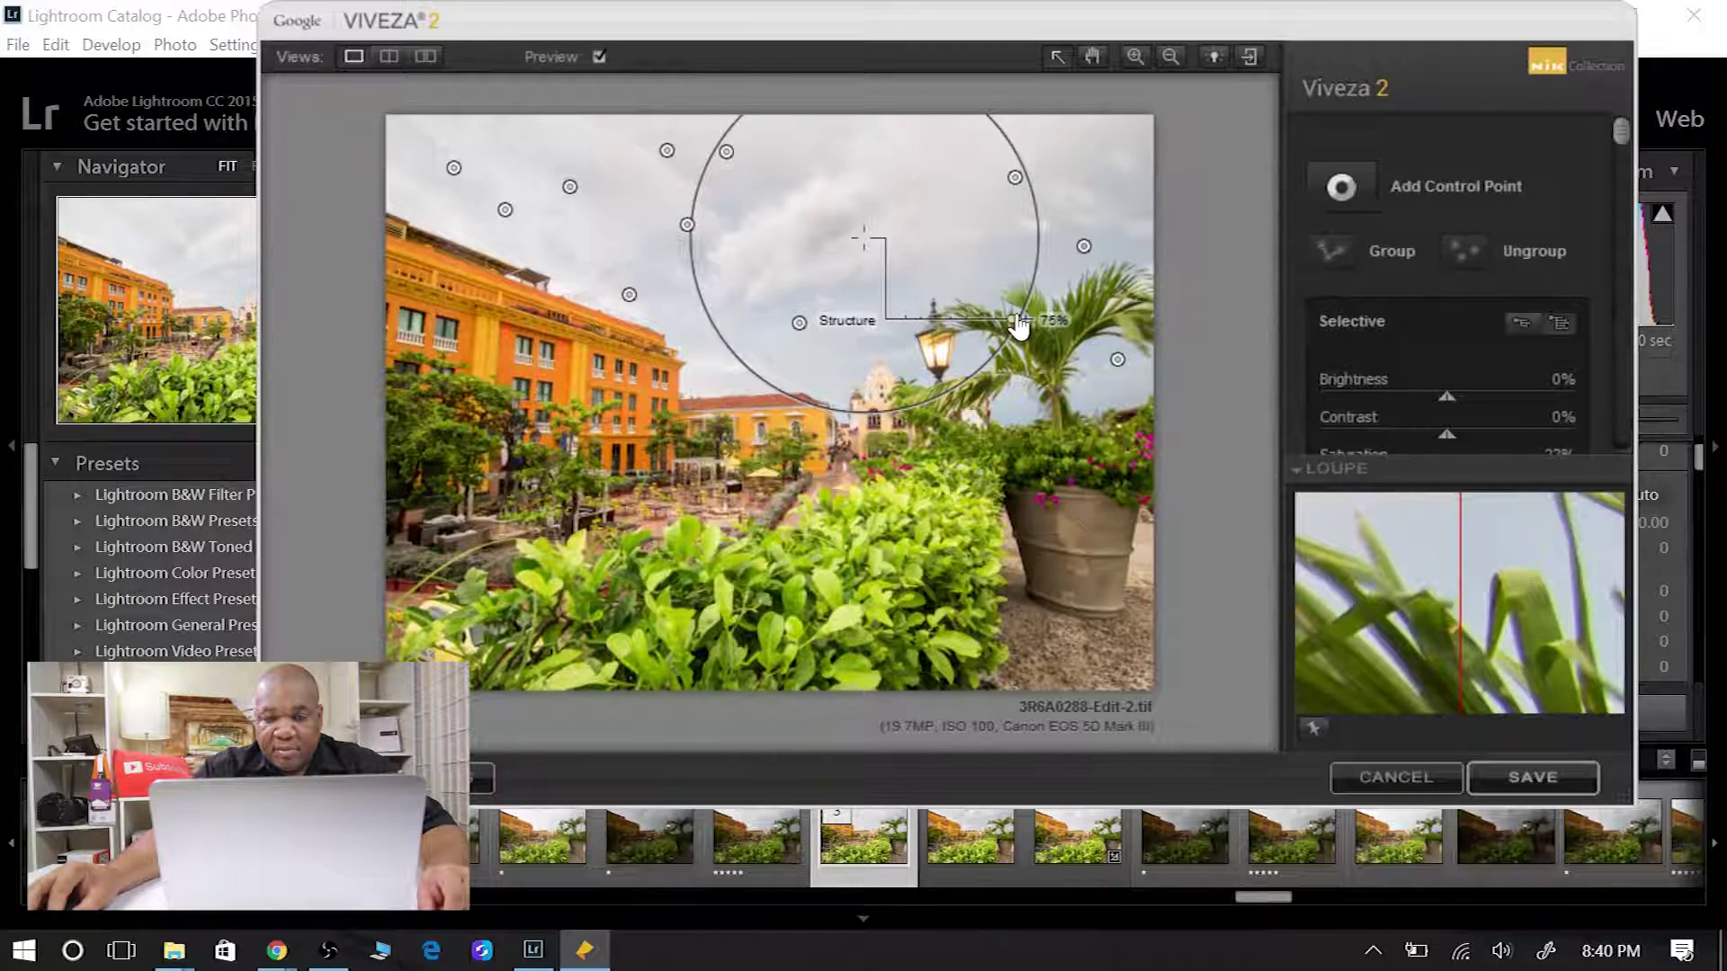
Set the point's Saturation to 31% and Structure to 75%, paste duplicates, and drag one onto the foreground greenery
left_click_drag(977, 307, 985, 309)
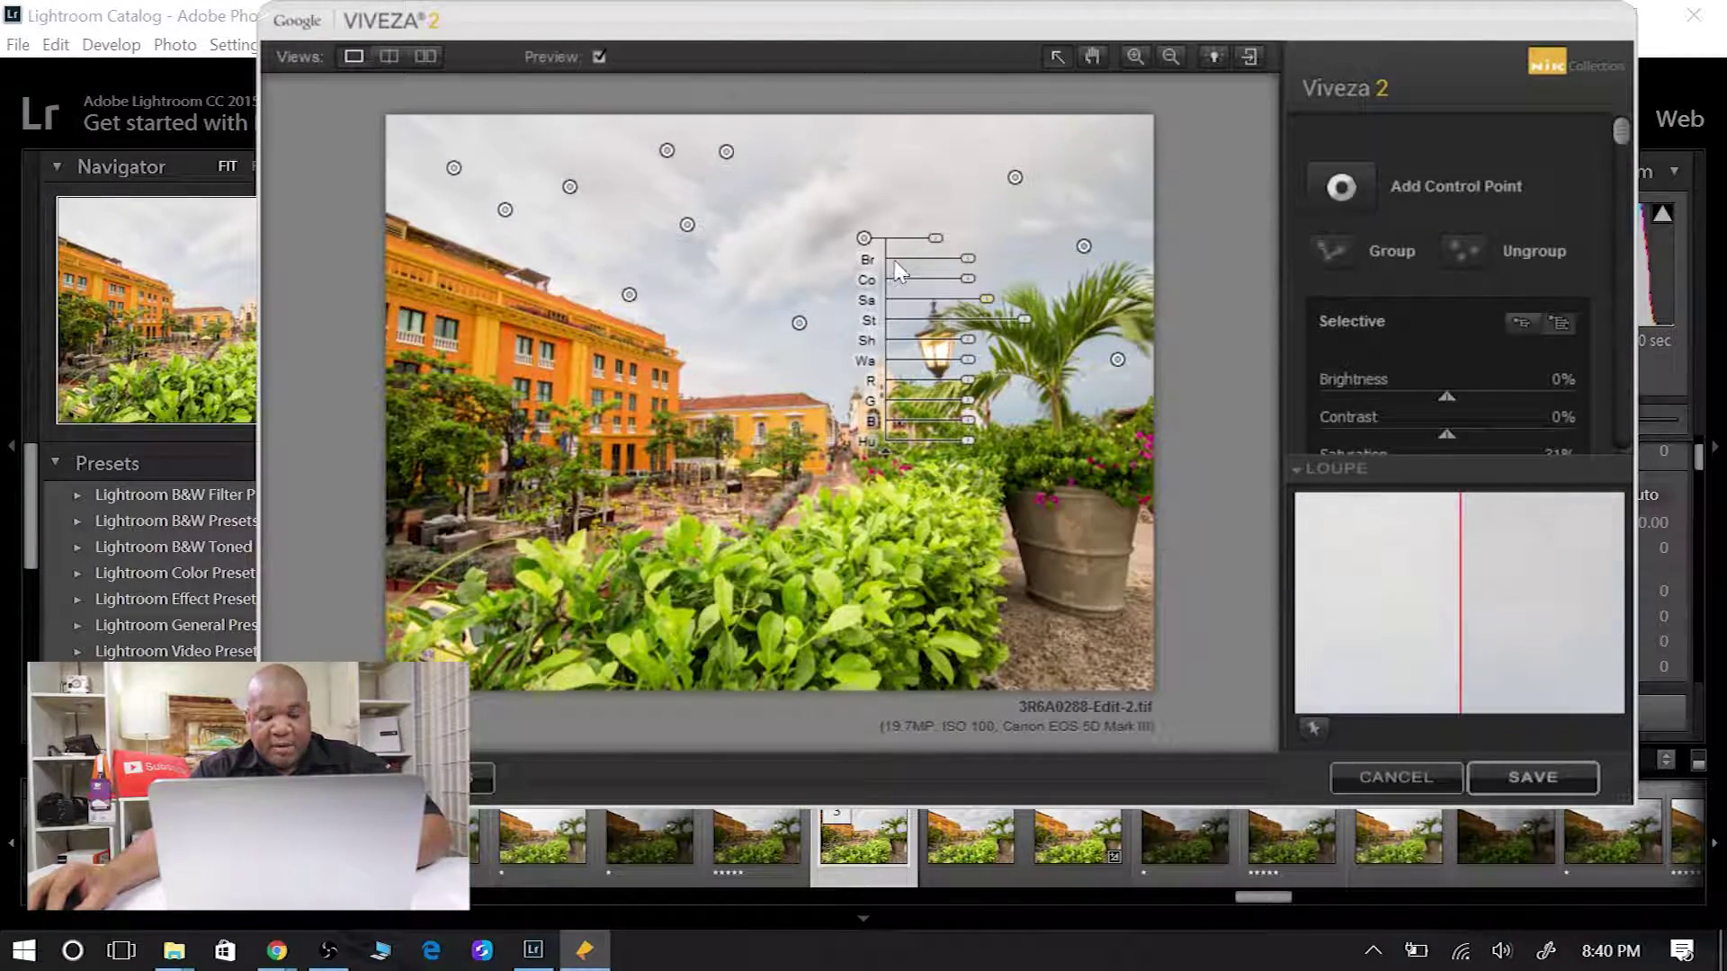
key("ctrl+v")
key("ctrl+v")
key("ctrl+v")
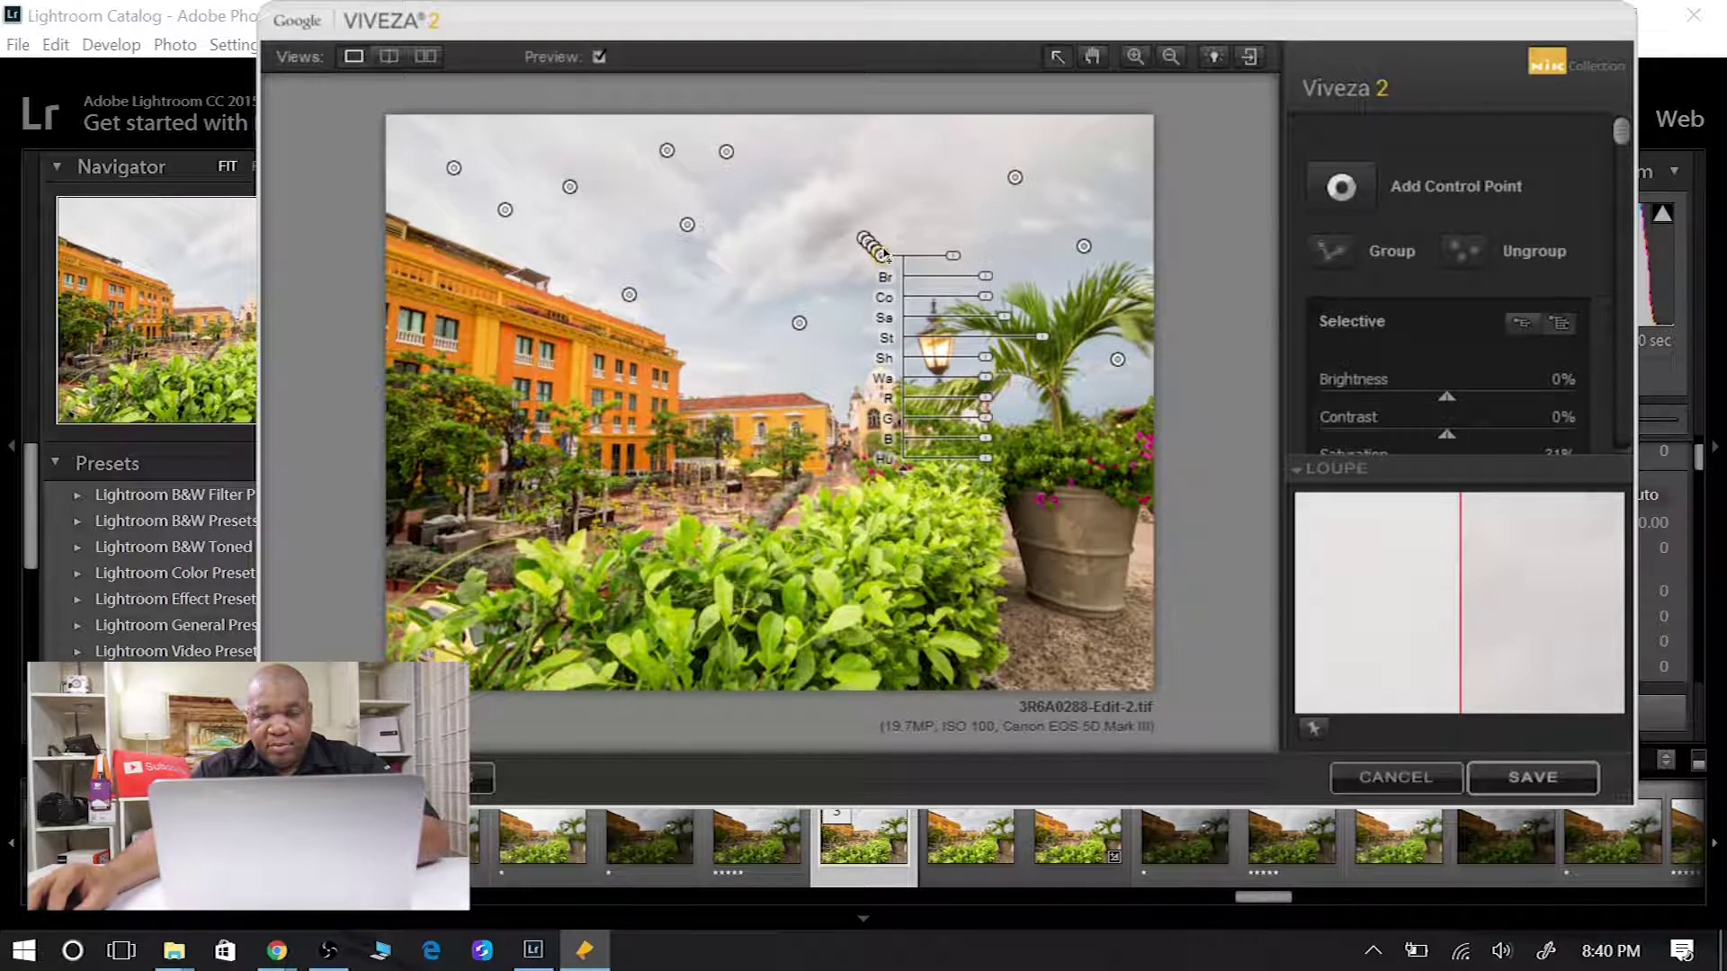
left_click_drag(880, 255, 630, 627)
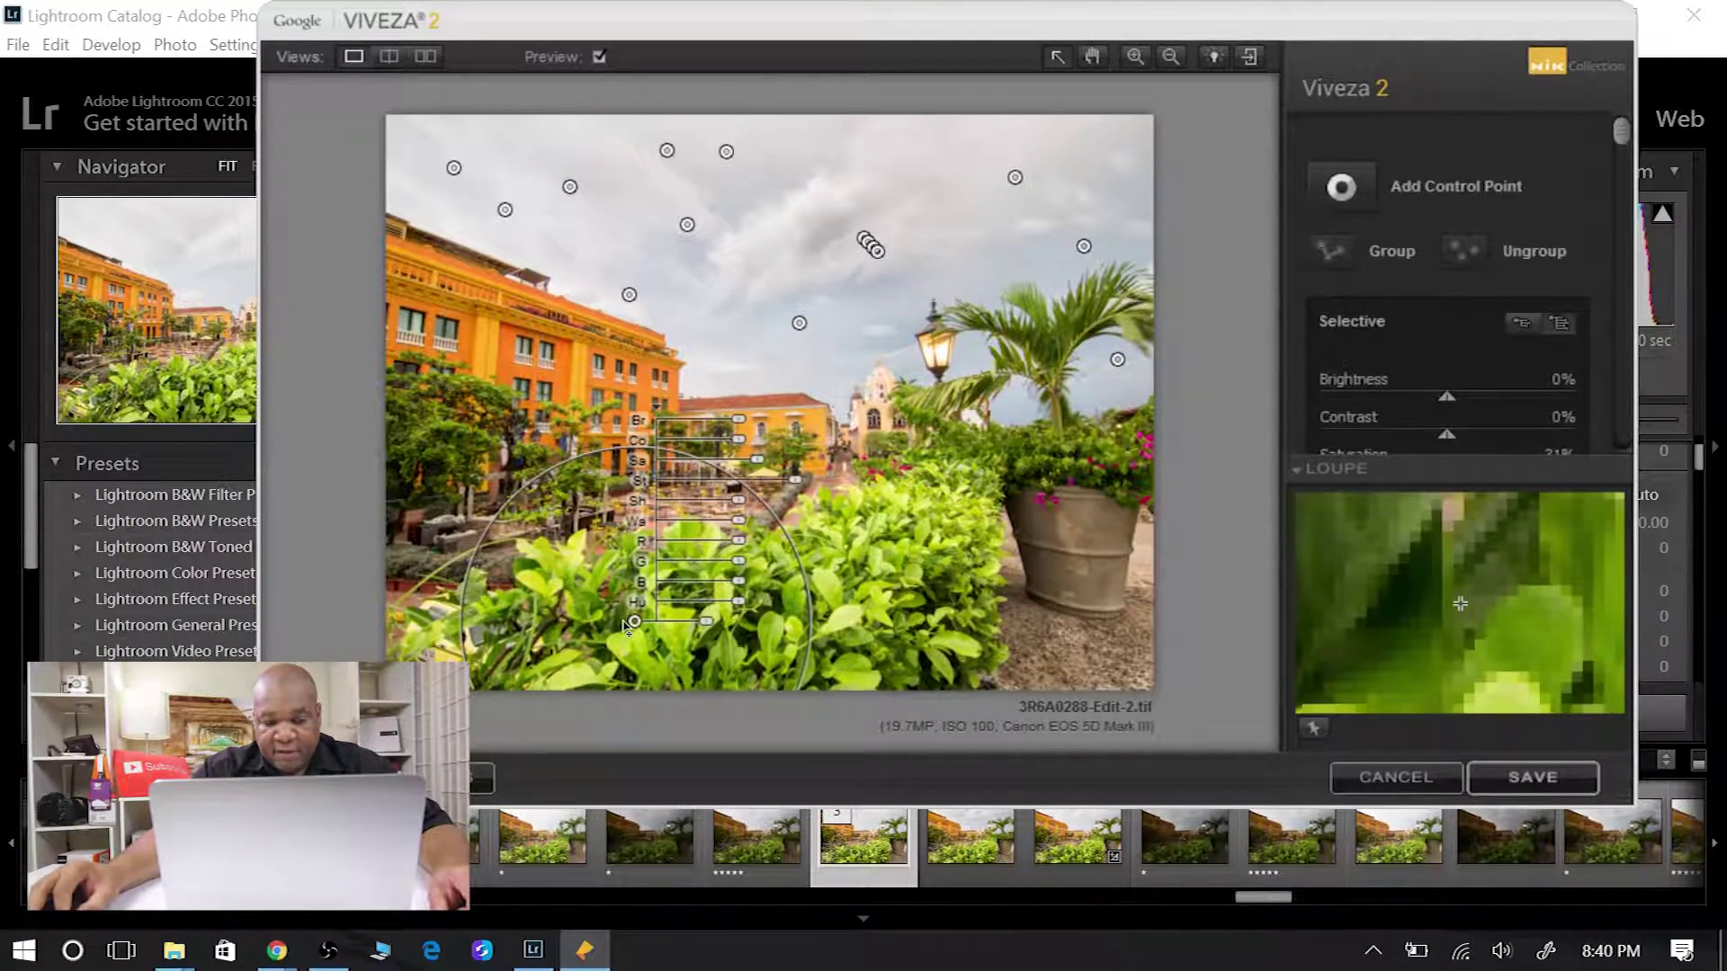
Drag the stacked duplicate points onto the foreground bushes and shift an overlapping one up into the clouds
left_click_drag(877, 251, 762, 617)
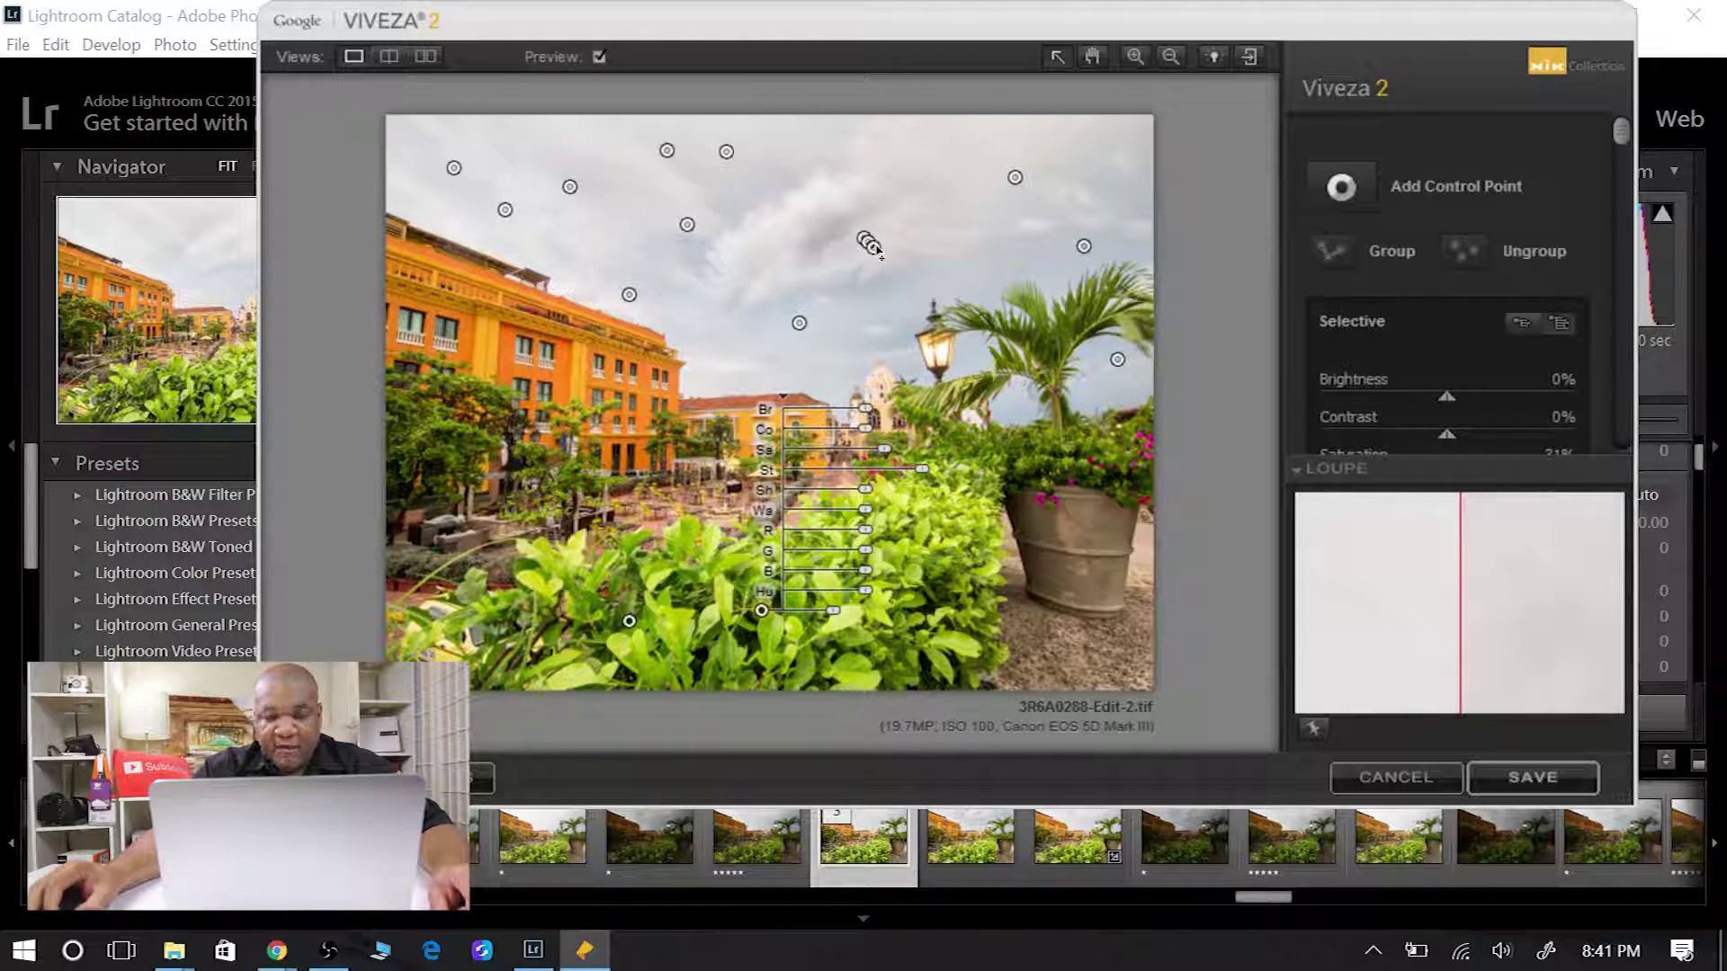
left_click_drag(872, 247, 947, 608)
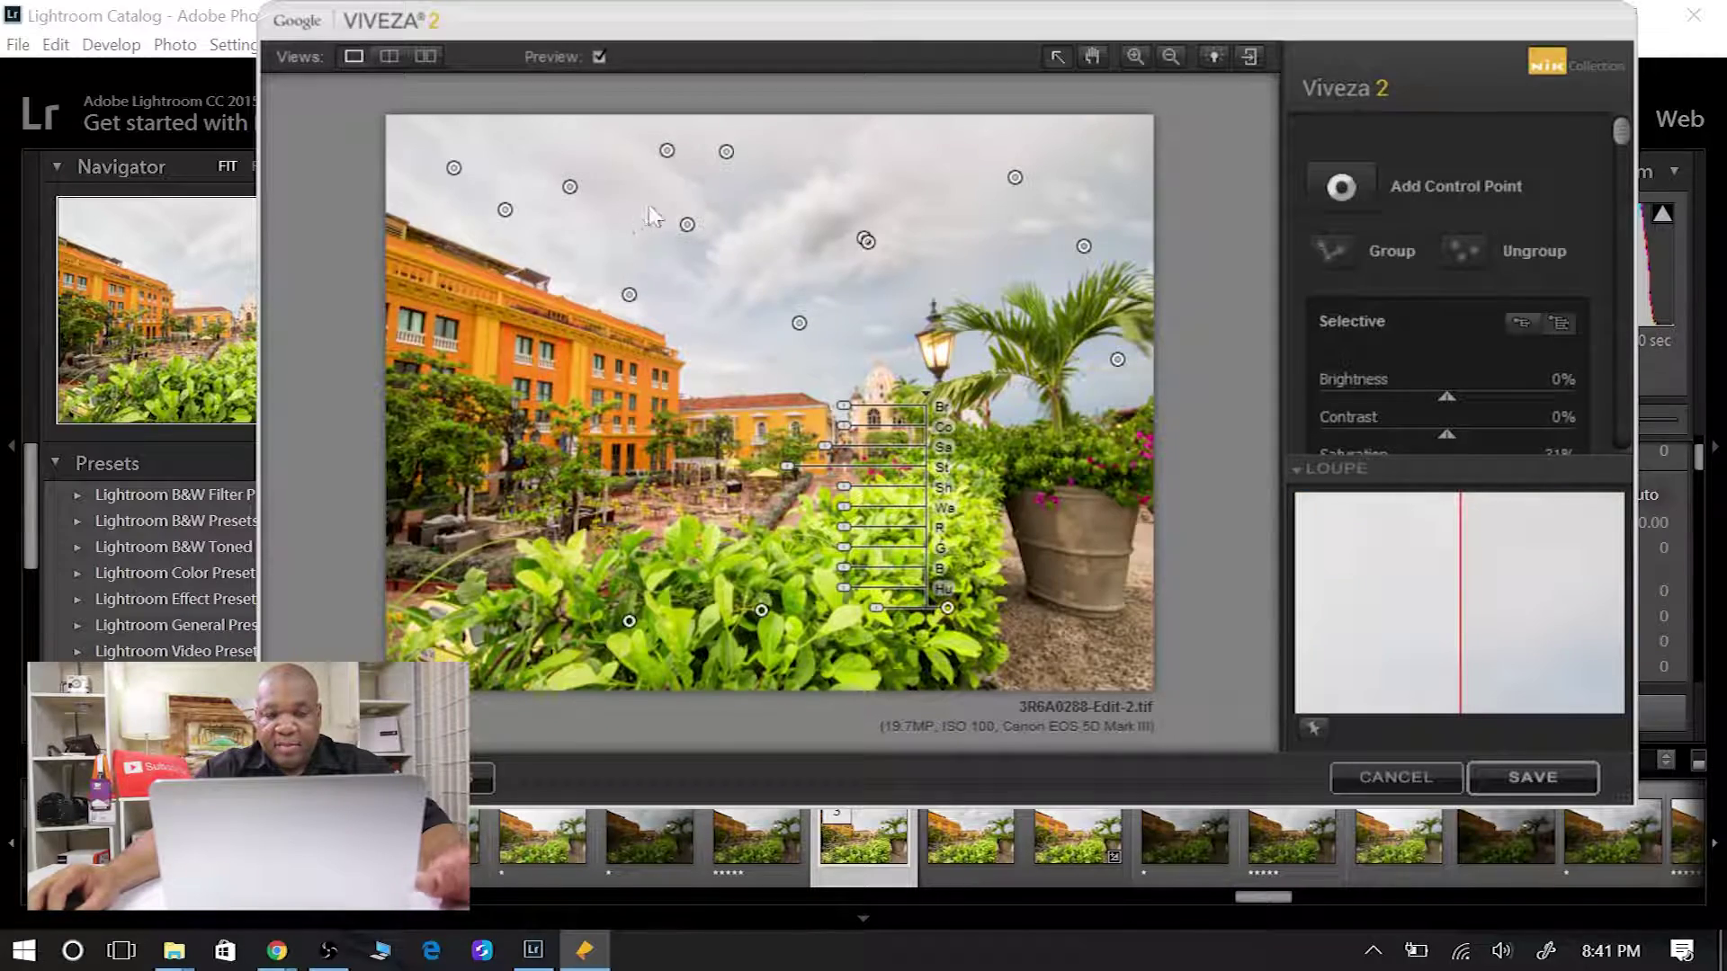
left_click_drag(868, 244, 899, 219)
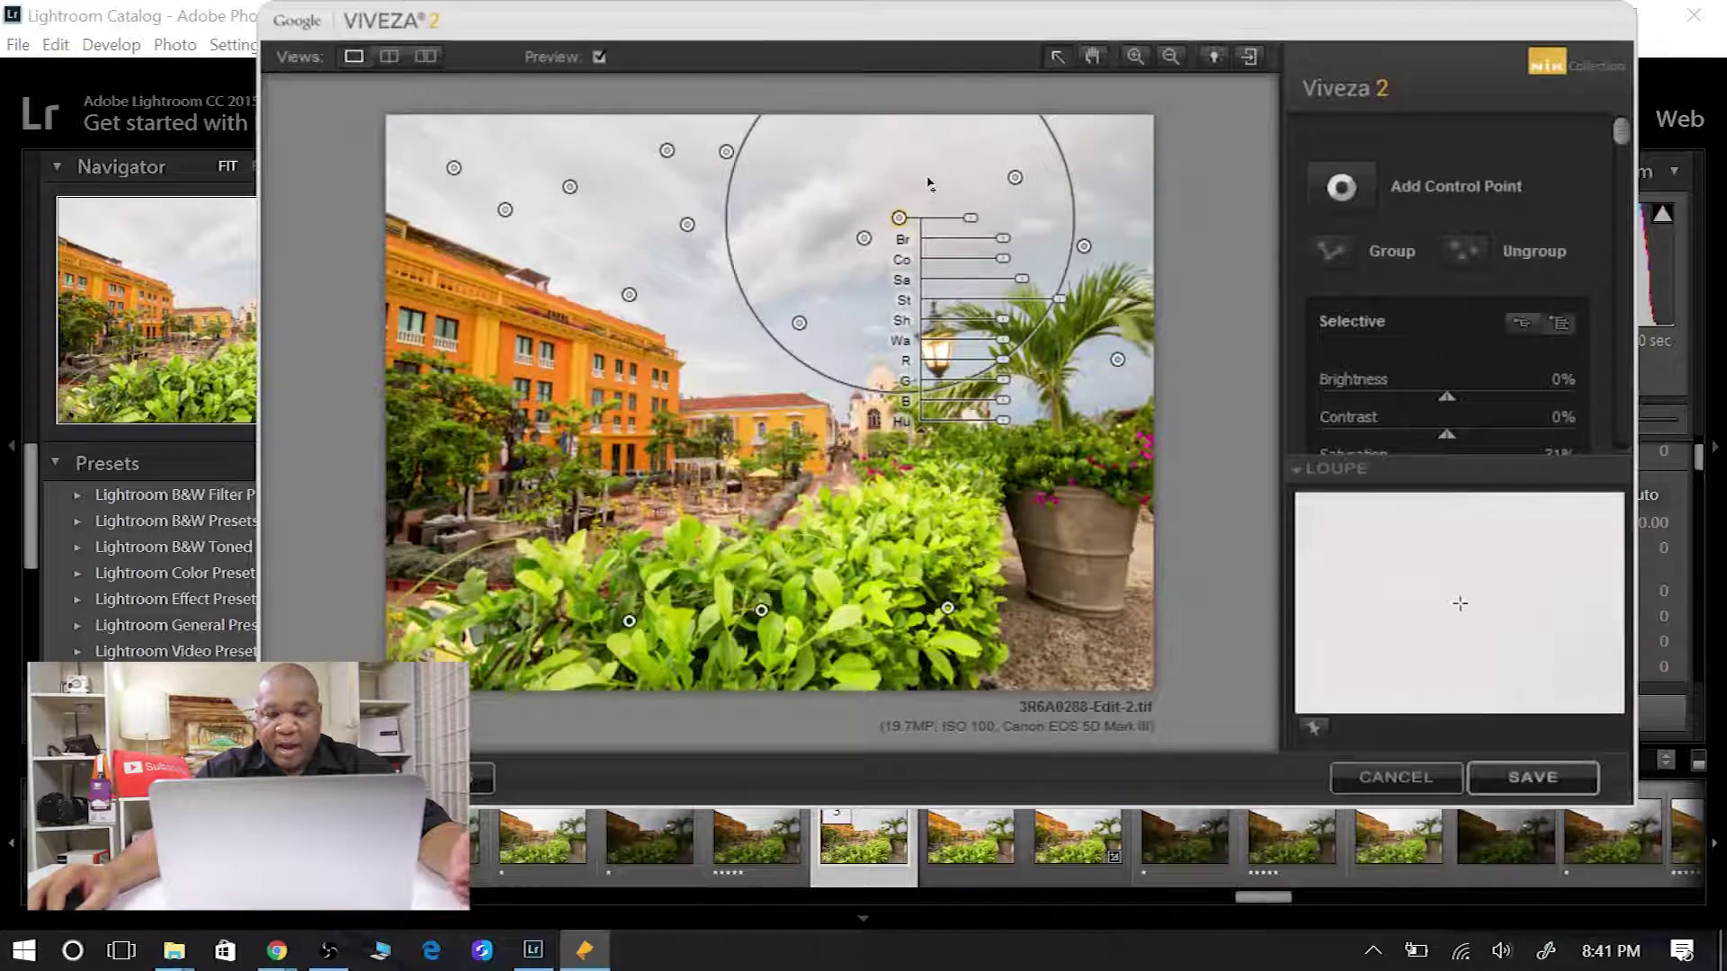
left_click_drag(898, 218, 984, 167)
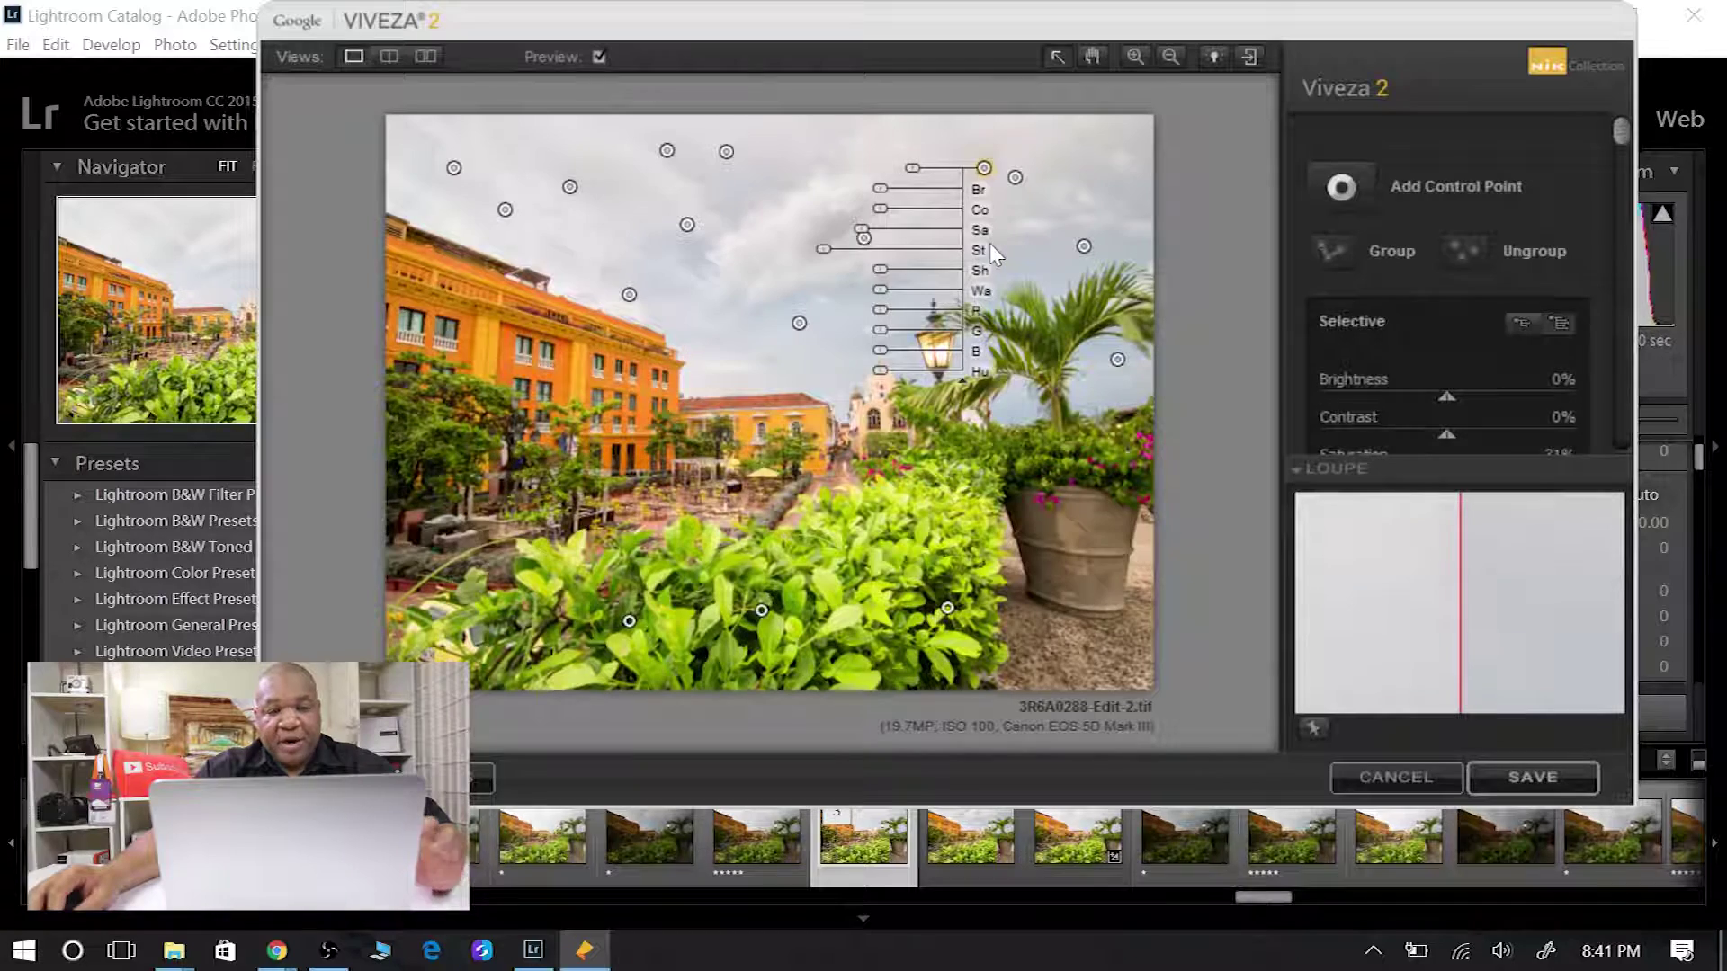
Save the Viveza edits back to Lightroom as 3R6A0288-Edit-2.tif and compare with the original 3R6A0288.CR2
left_click(1533, 779)
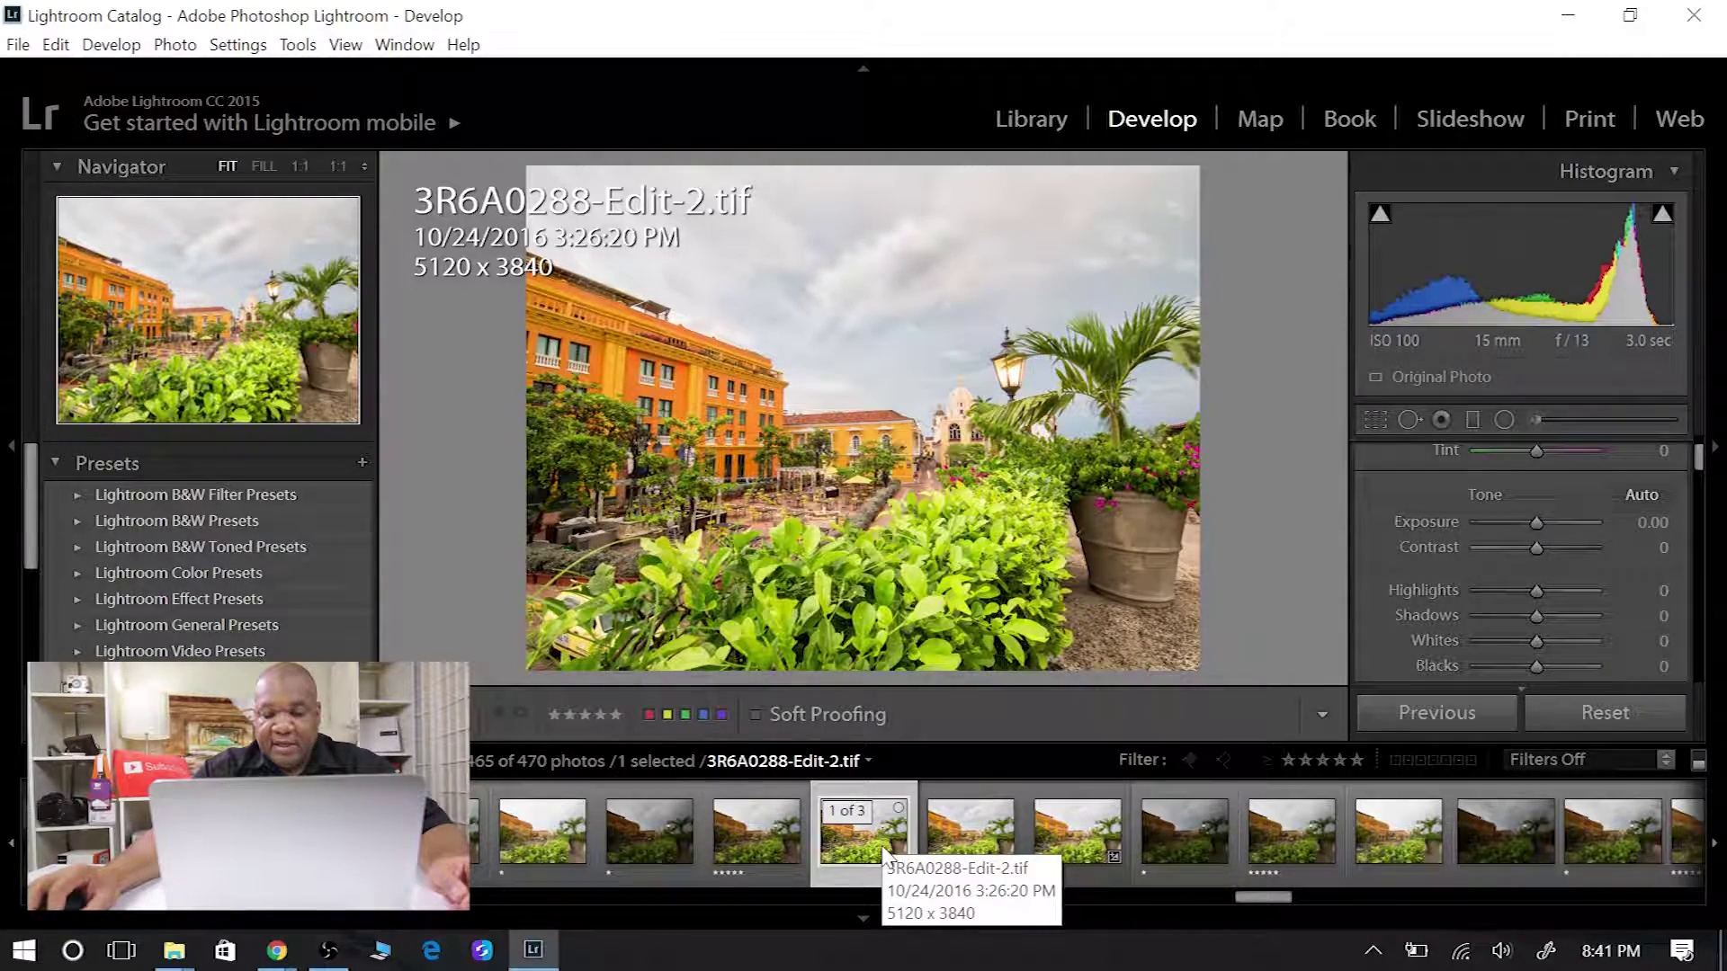
left_click(1077, 840)
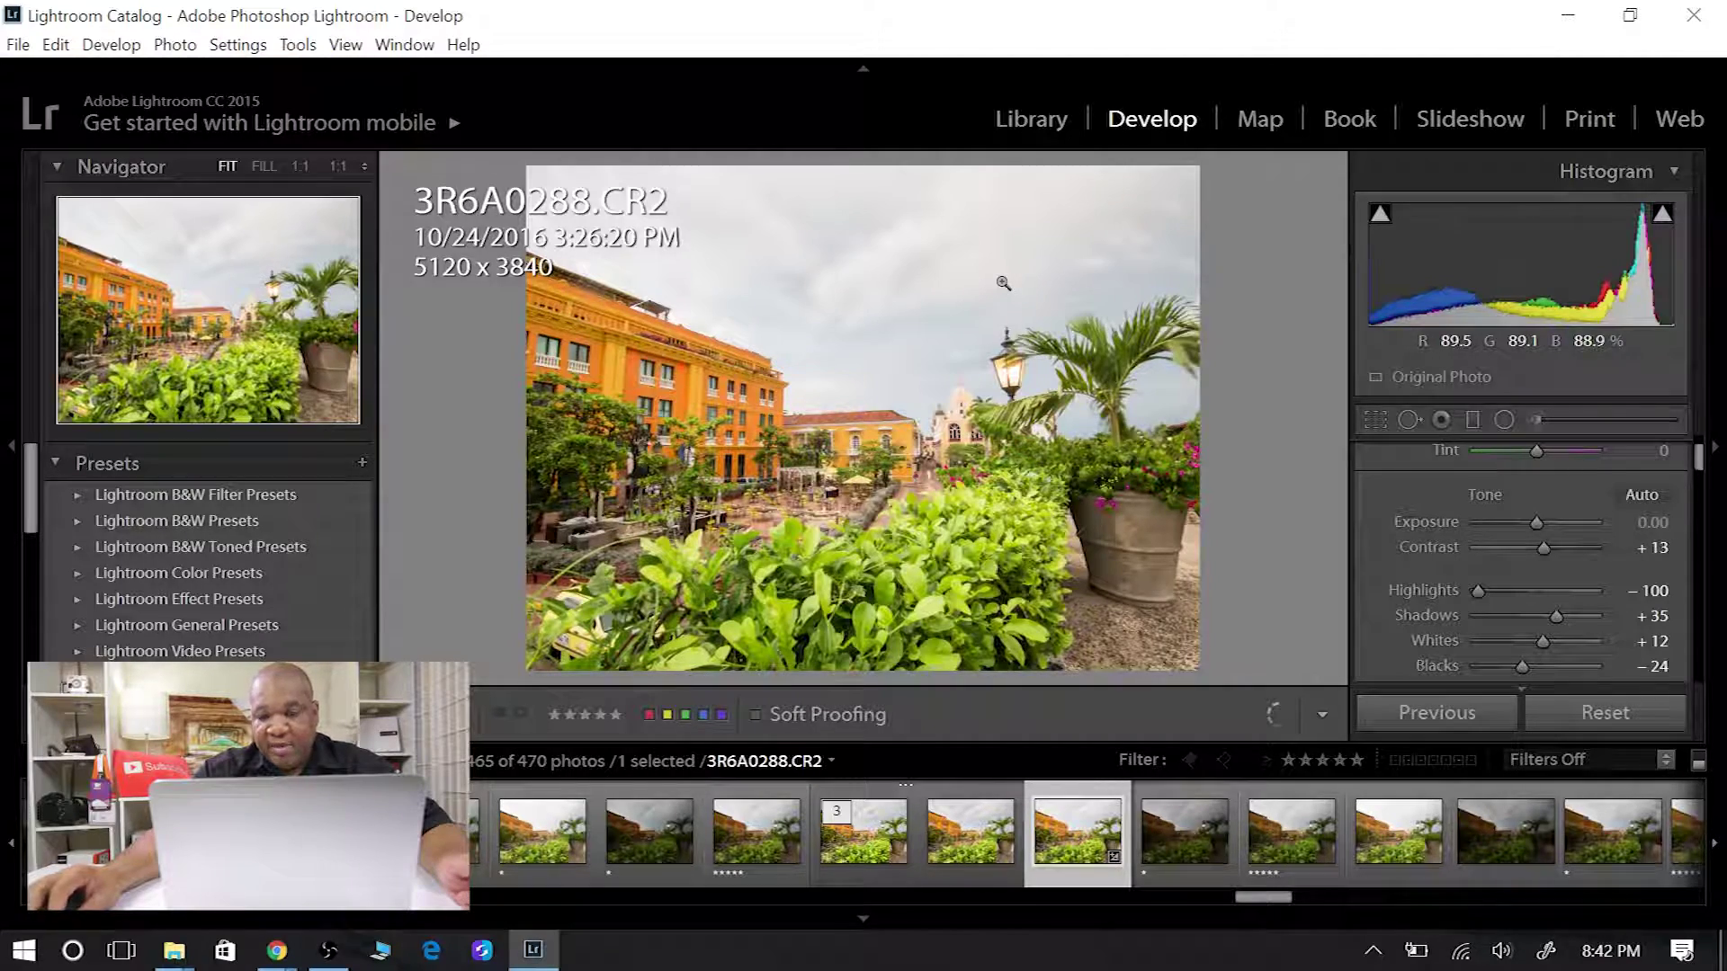
left_click(870, 858)
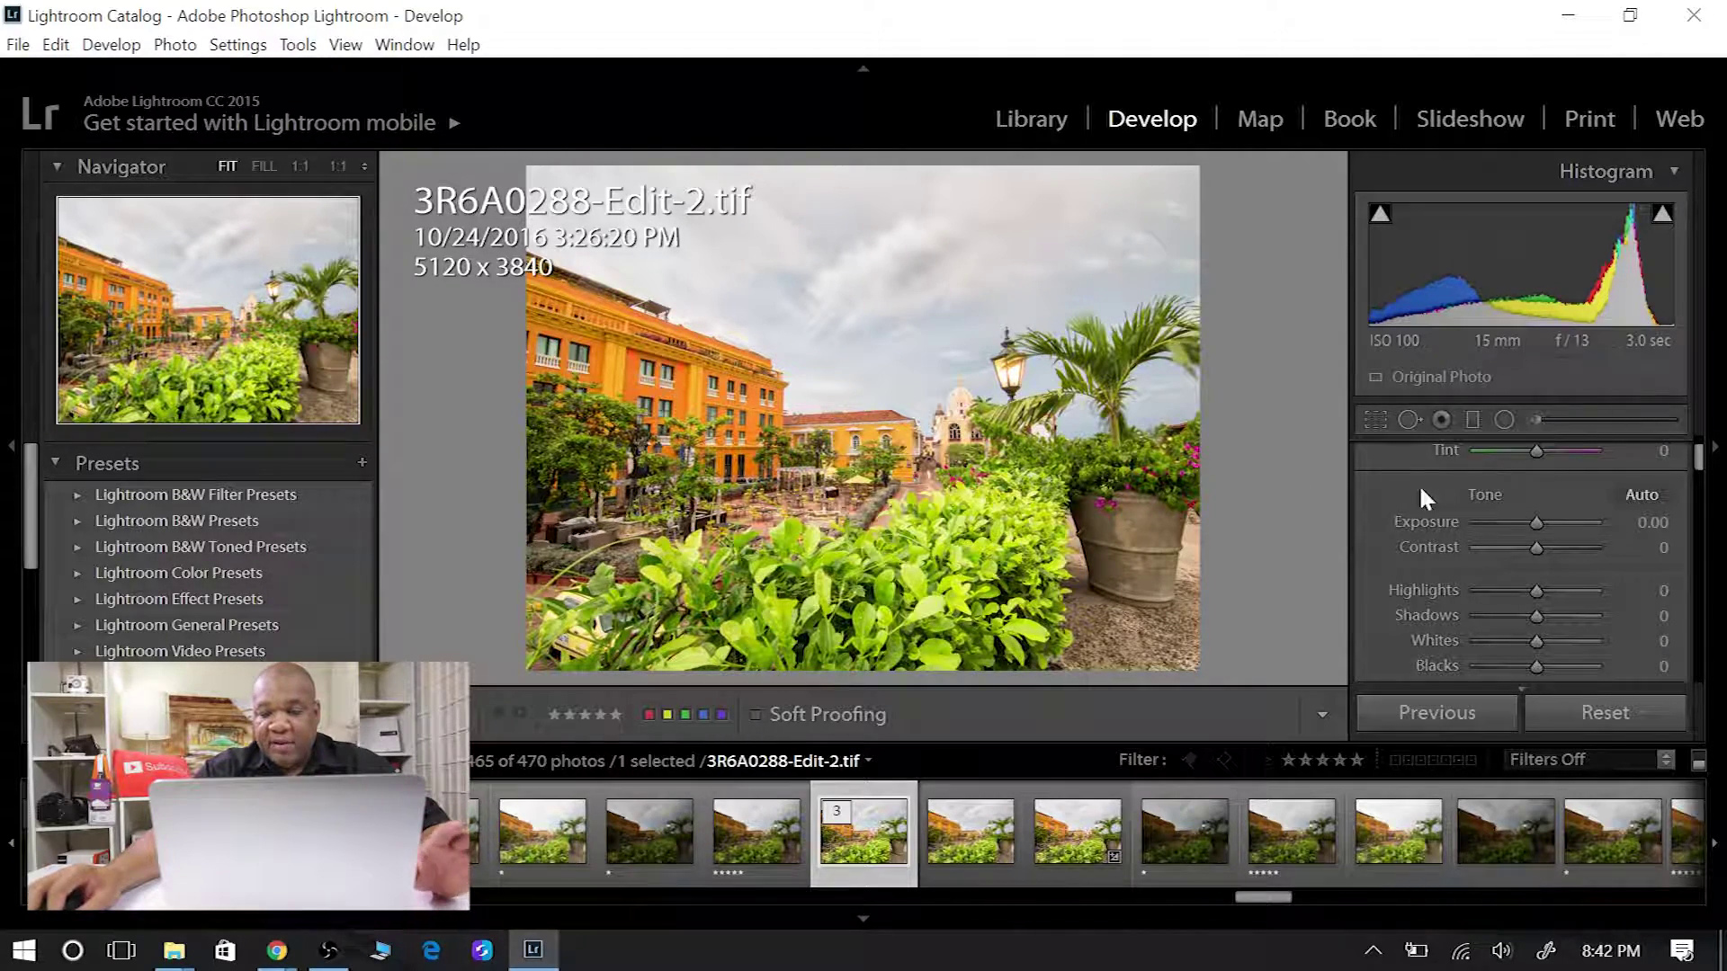
left_click_drag(1534, 547, 1566, 544)
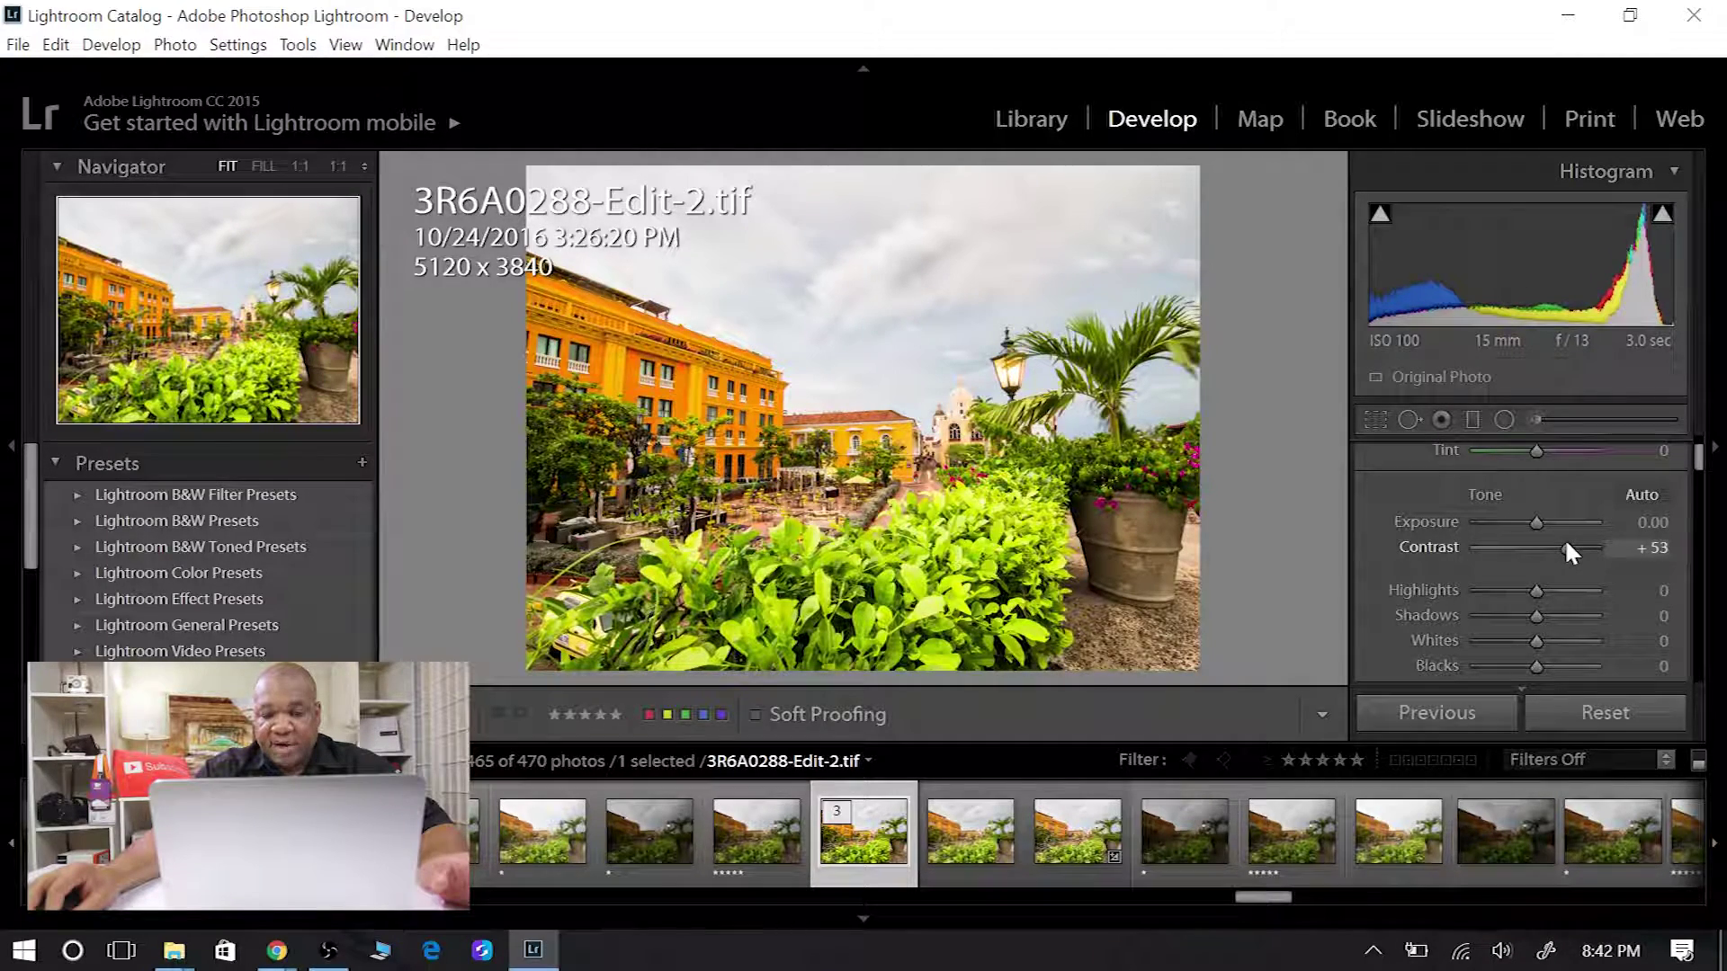